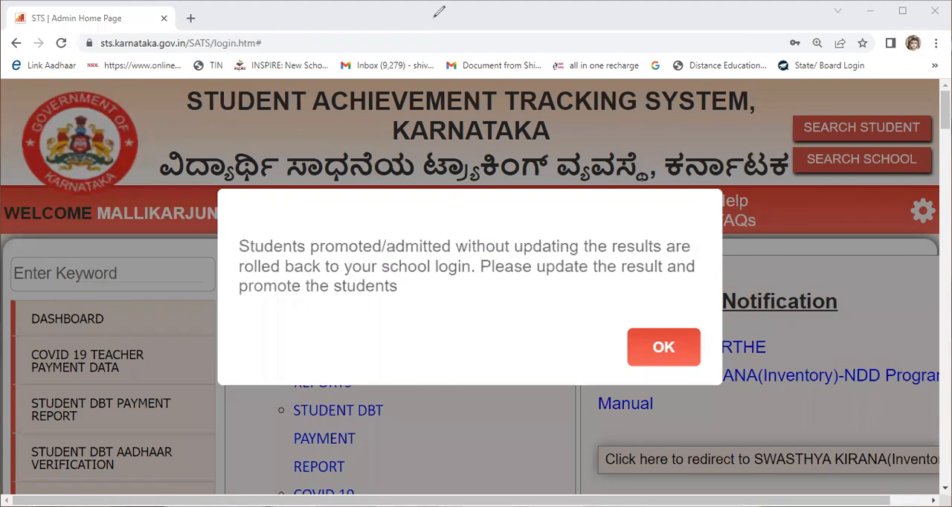
Step: Dismiss the notice about students promoted without updated results and open the school dashboard
drag(232, 260, 272, 258)
drag(222, 296, 441, 319)
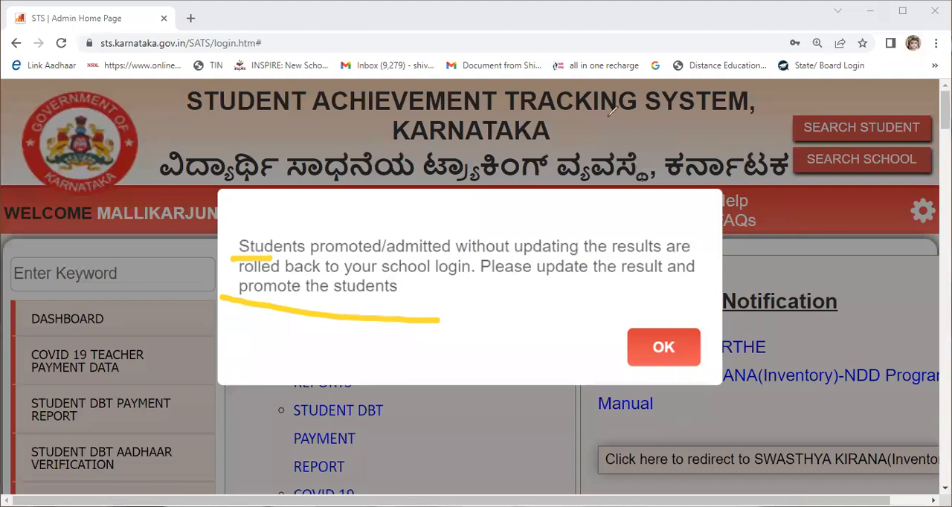
click(683, 353)
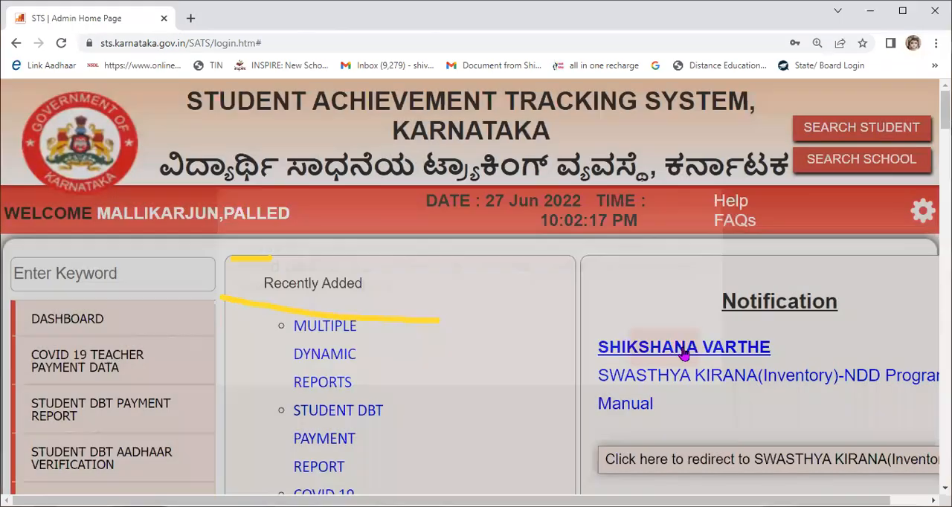
click(62, 328)
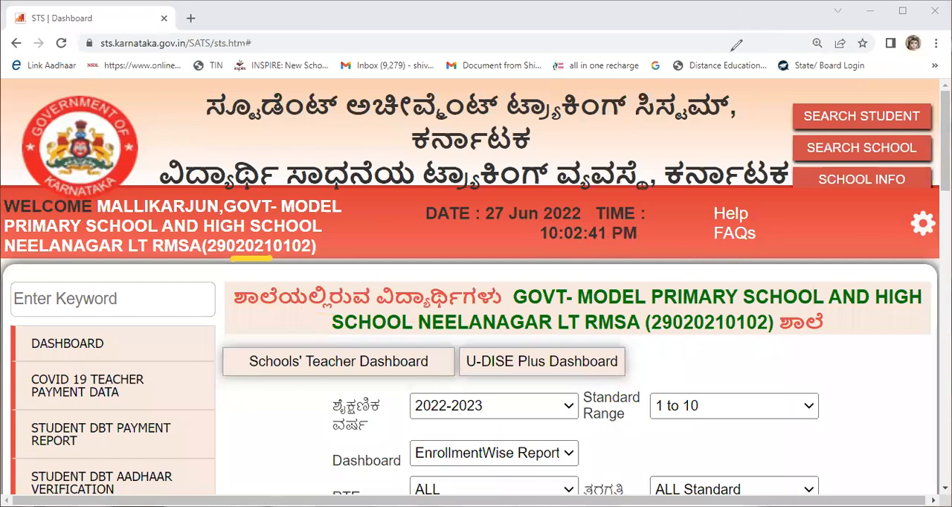
Step: Examine the pending students per class in the enrollment table and dismiss the blocked-extension notice
scroll(659, 267, down, 4)
scroll(630, 301, down, 4)
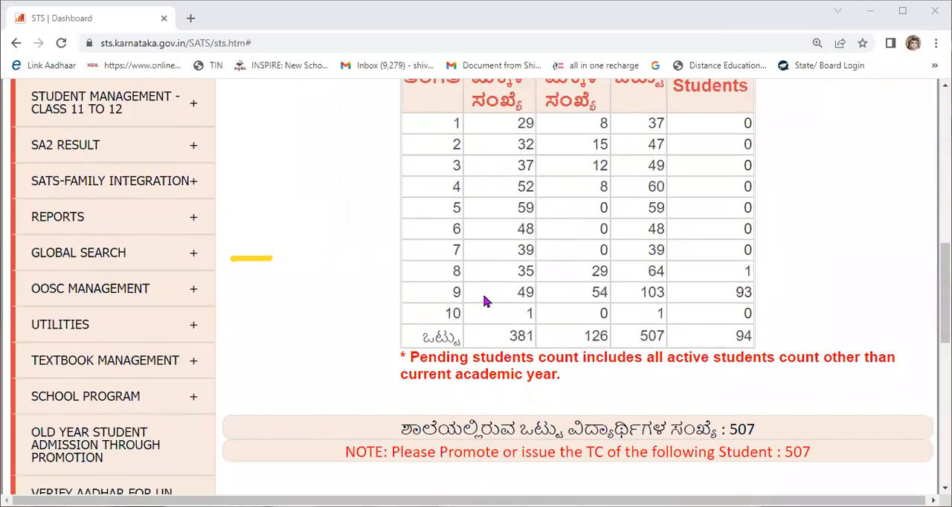
scroll(656, 297, up, 1)
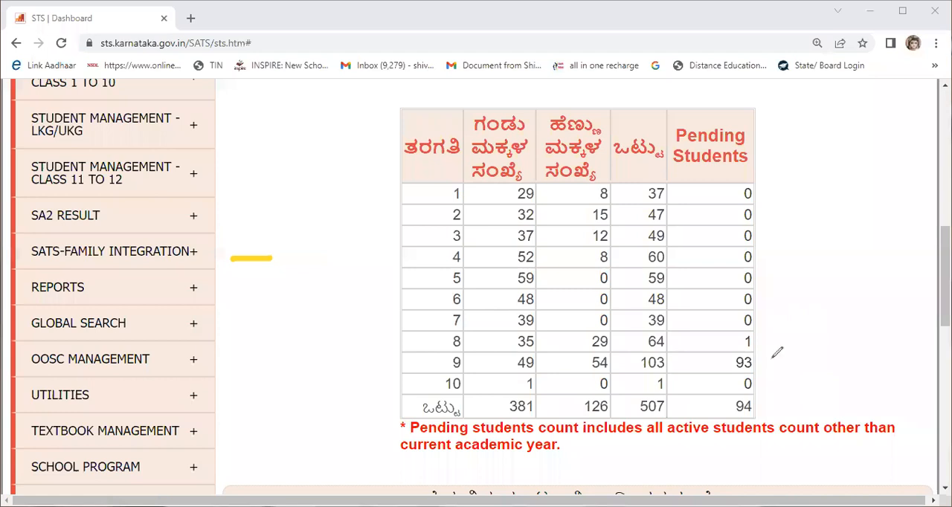
mouse_move(717, 364)
mouse_down()
mouse_move(759, 376)
mouse_move(771, 361)
mouse_up()
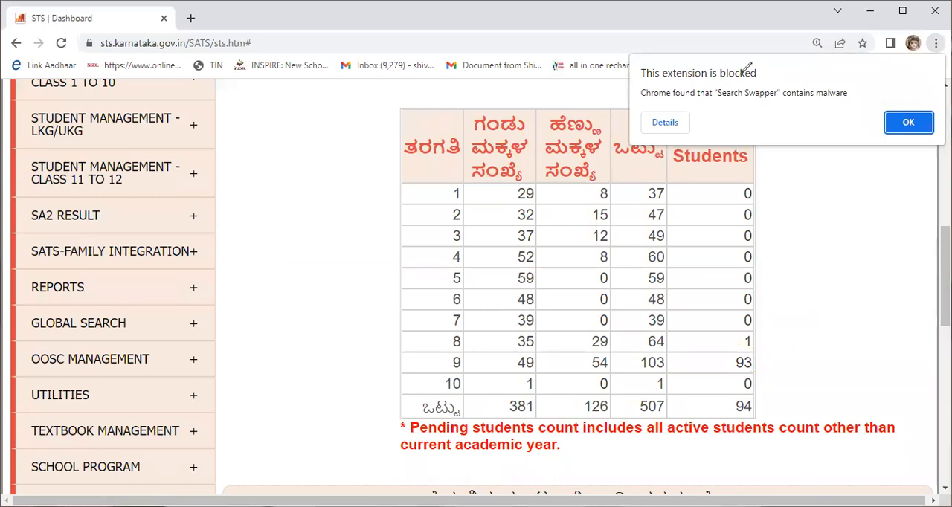
click(908, 122)
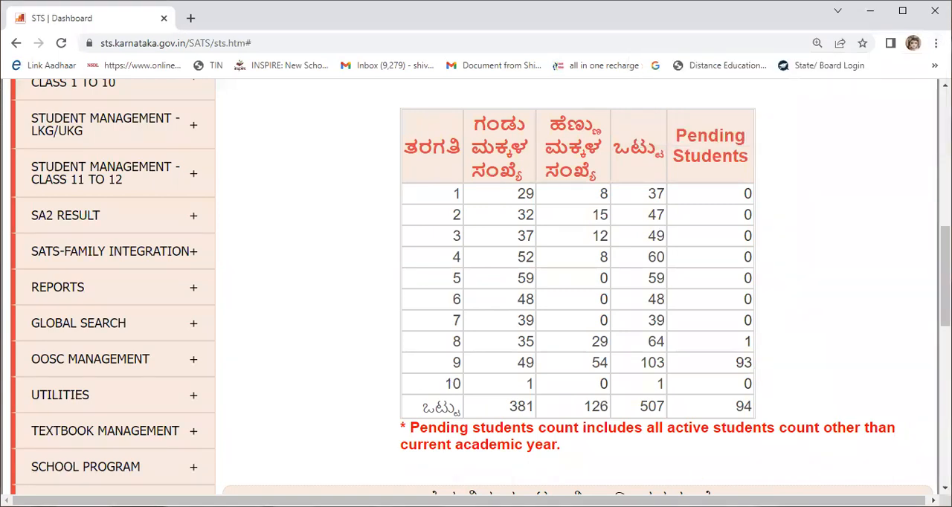
Step: Open the Generate Result Form page of the CCE results for class 1 to 10 students
scroll(104, 156, up, 1)
mouse_move(104, 152)
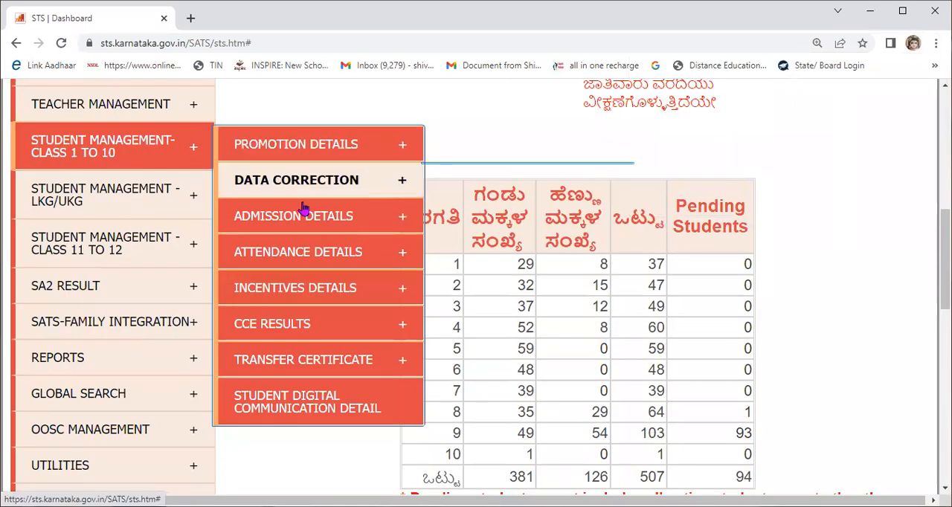
mouse_move(305, 325)
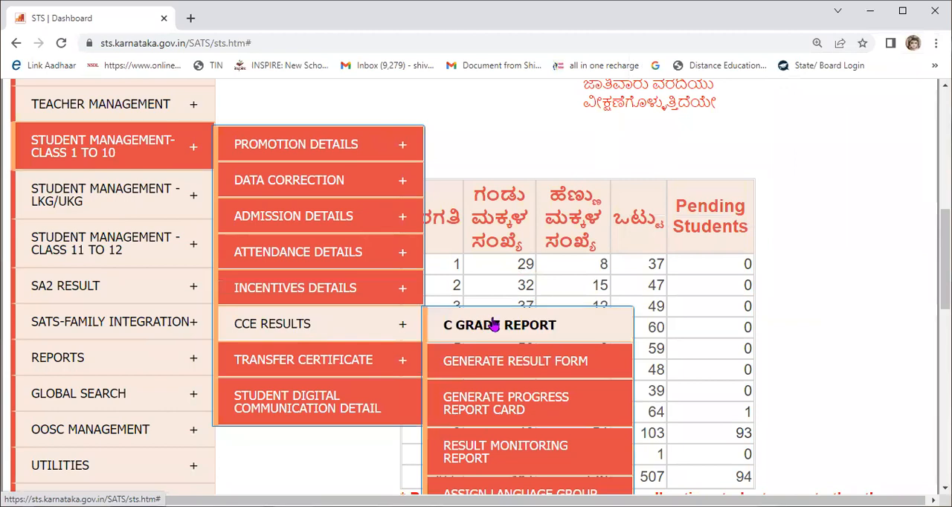
click(503, 366)
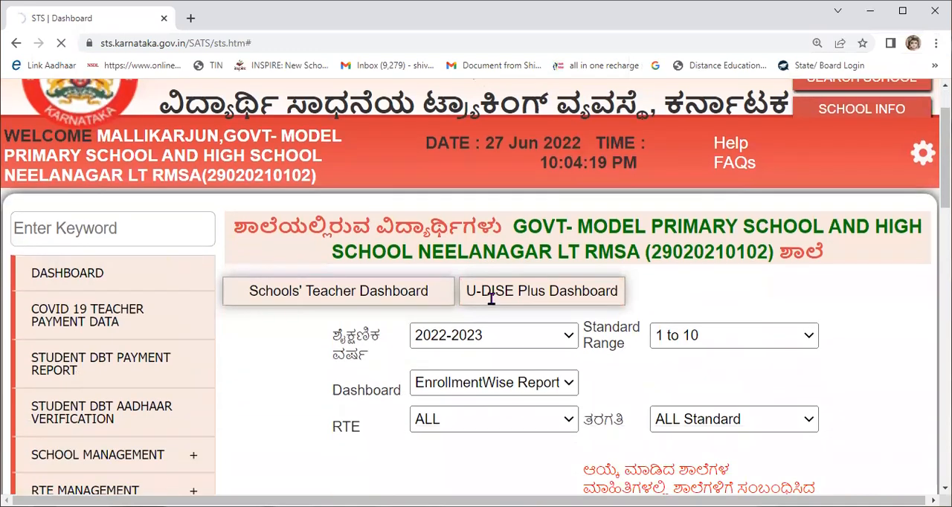
click(491, 302)
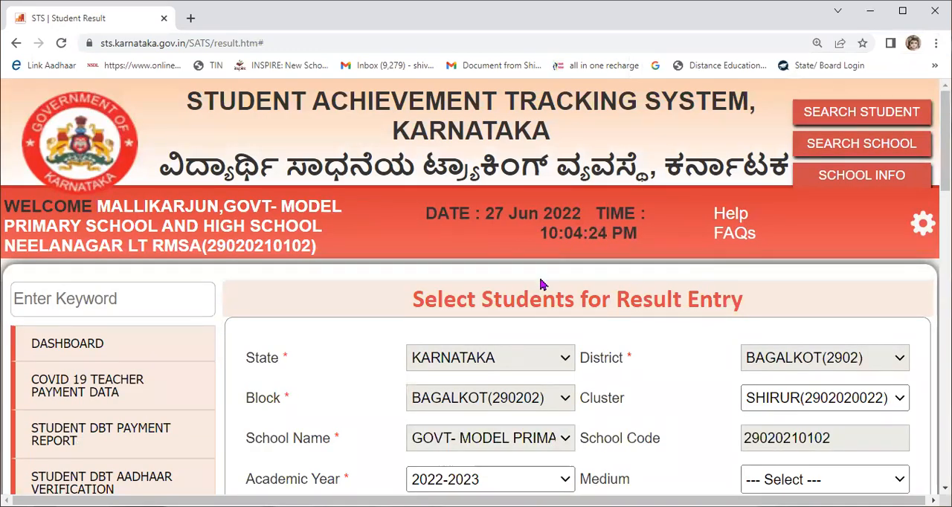
Step: Set the result entry form's medium to Kannada and its standard to 9
scroll(537, 308, down, 2)
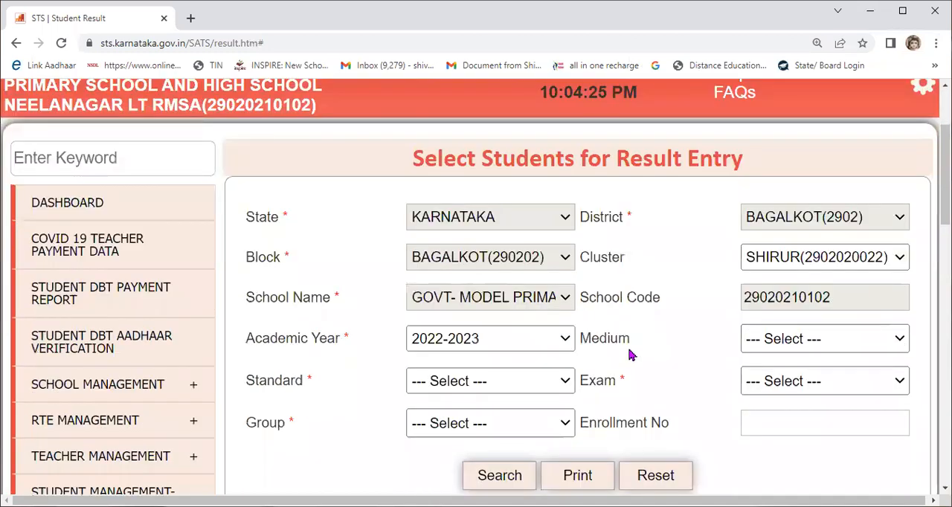
click(771, 341)
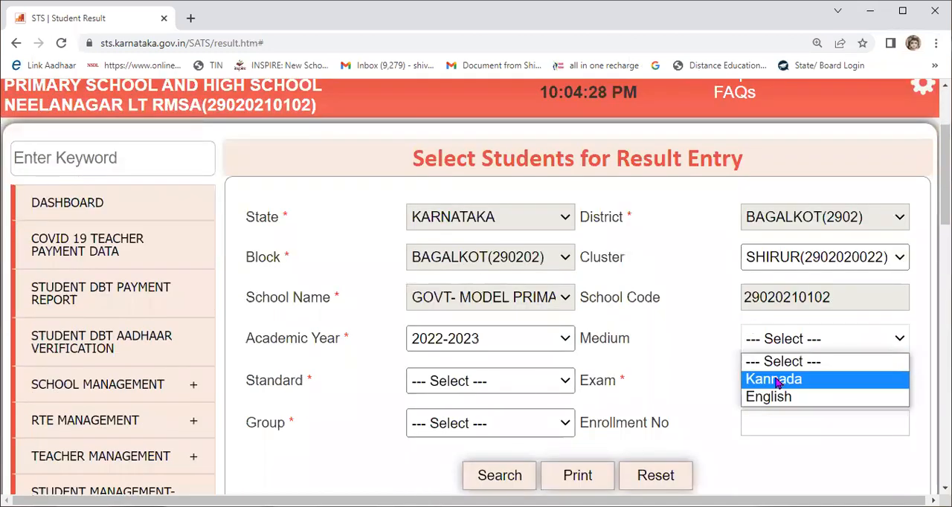
click(778, 384)
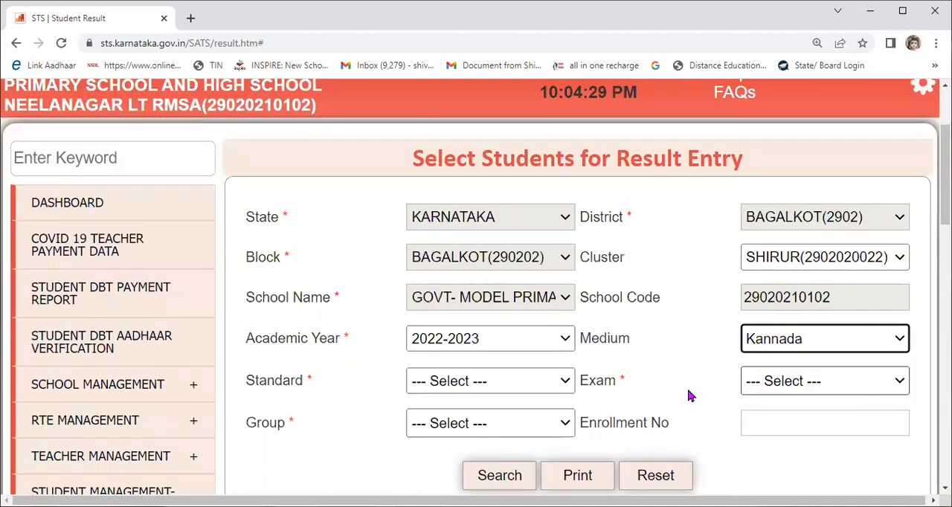
click(466, 392)
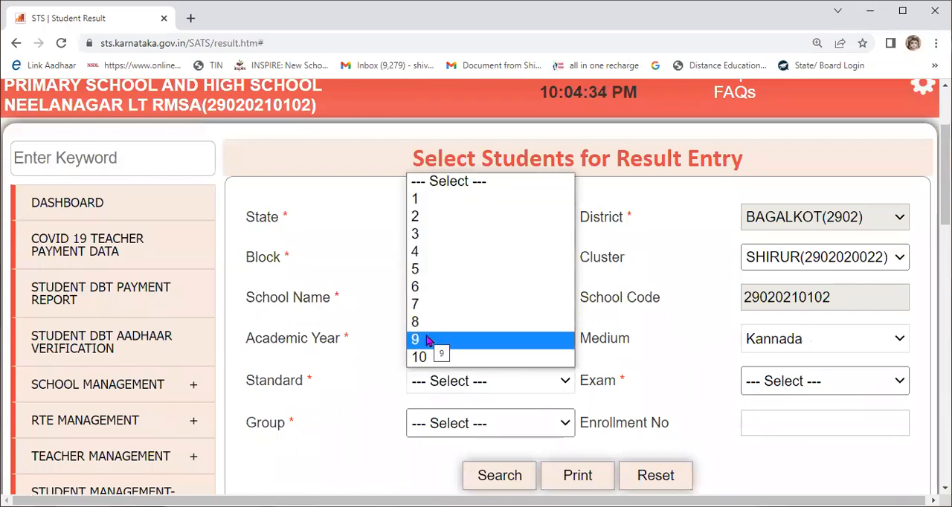
key(Up)
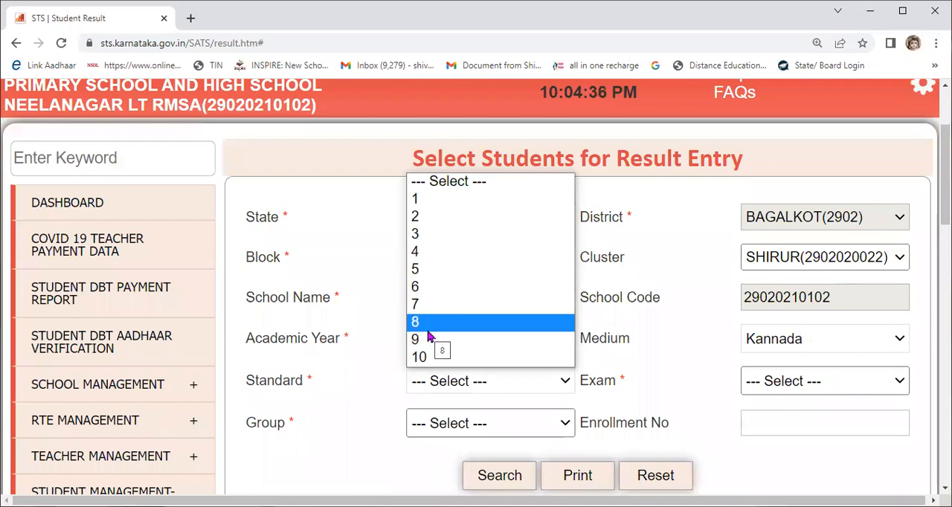
key(Down)
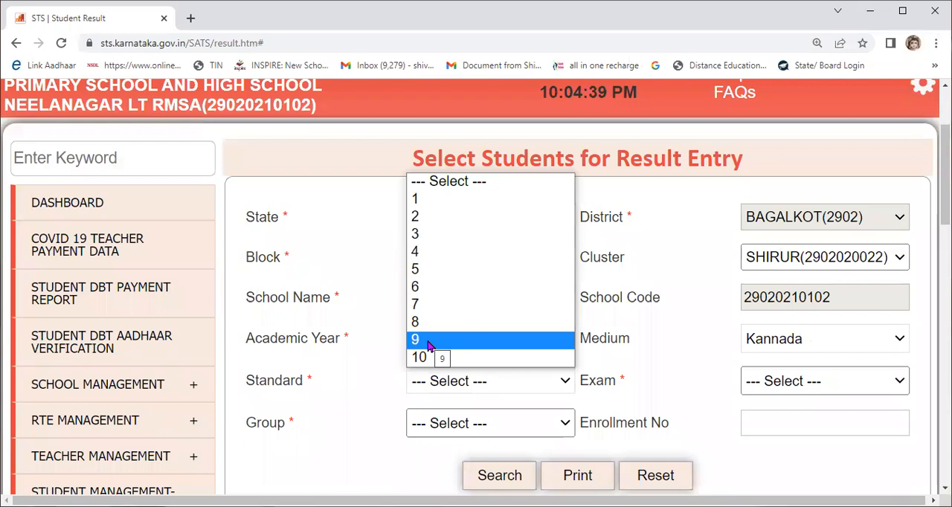
click(428, 345)
Step: Choose the FA1 exam and the KM_Kan_Eng_Hin group, and search for the matching students
scroll(758, 211, down, 2)
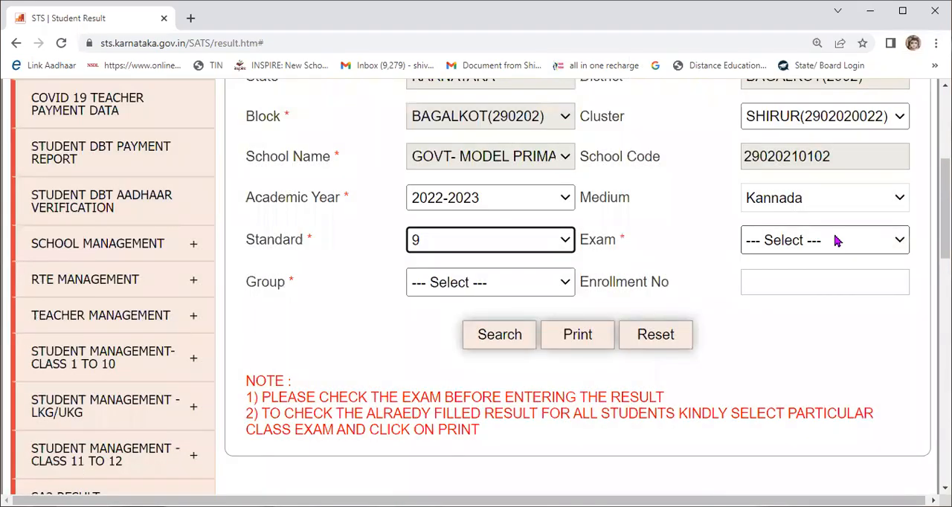
click(837, 240)
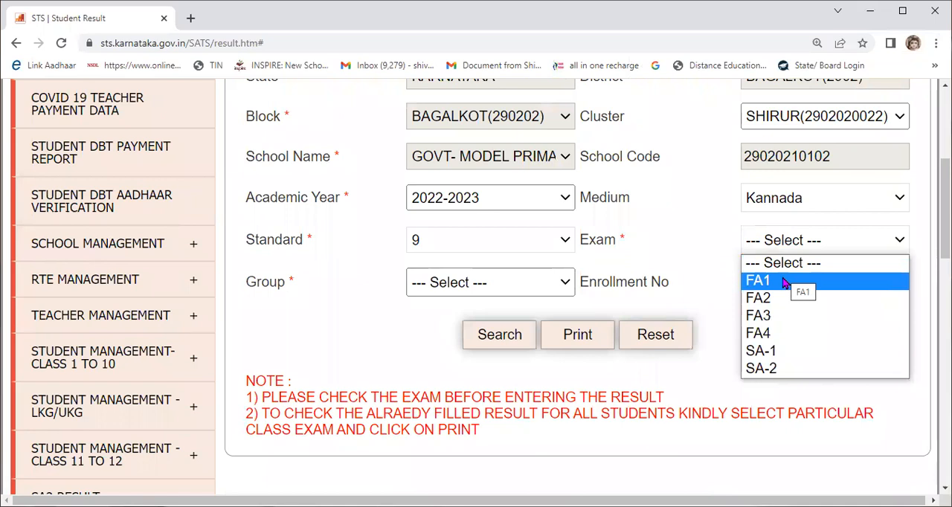
click(783, 281)
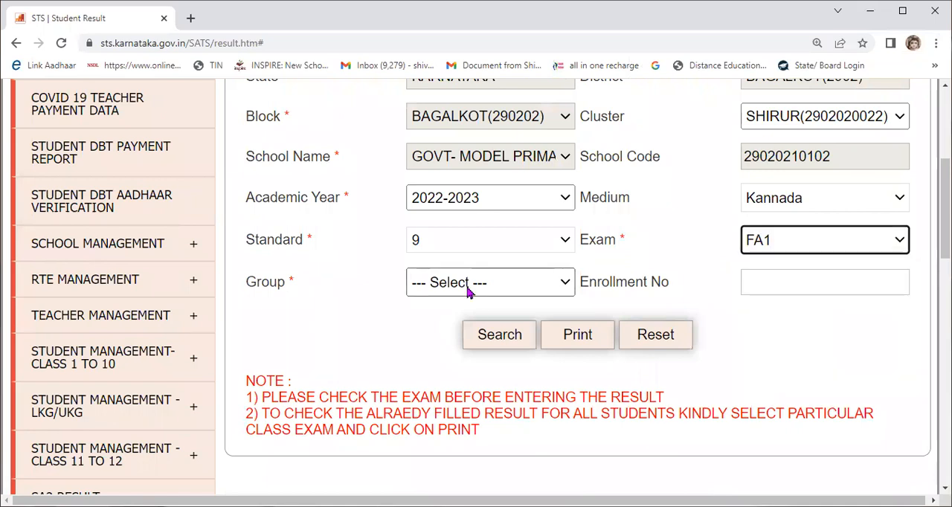
click(469, 292)
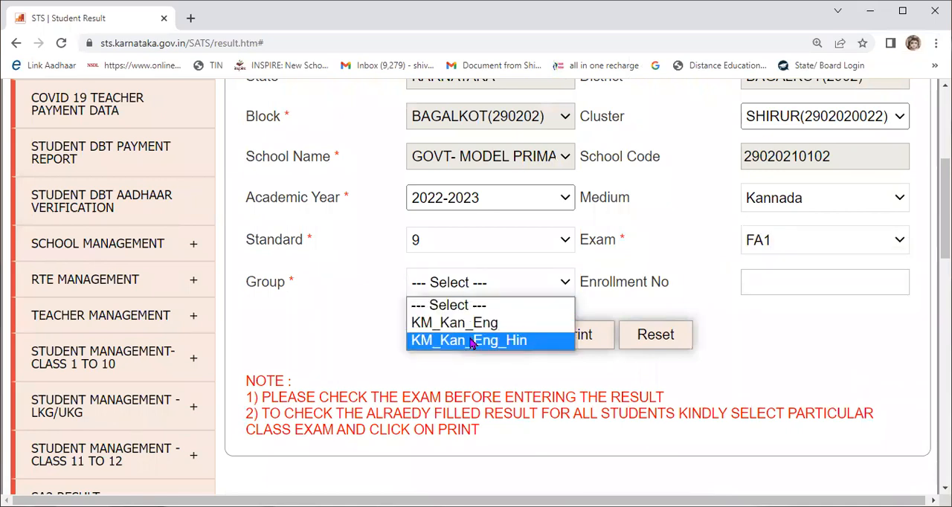
click(501, 344)
click(501, 341)
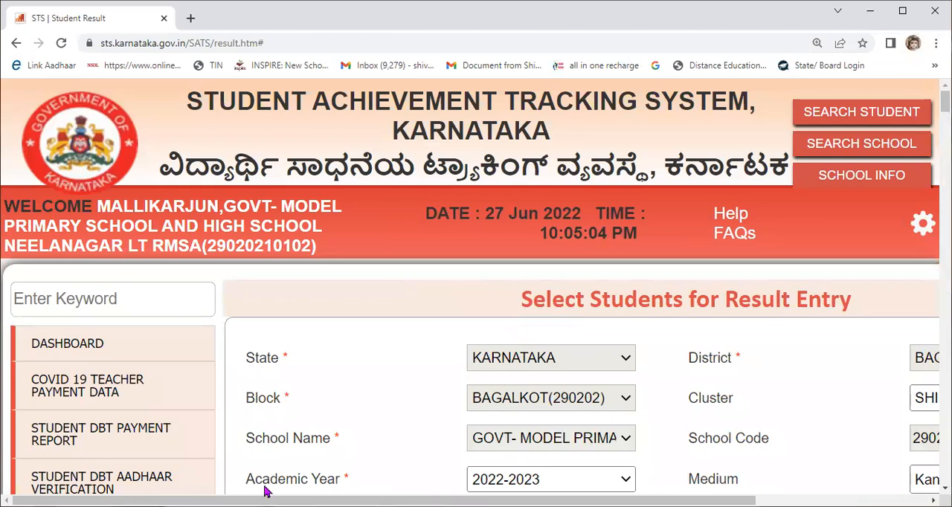
Step: Examine the Enter Students Subject Result list to see which subjects each standard 9 student has available for FA1 grade entry
scroll(265, 489, right, 1)
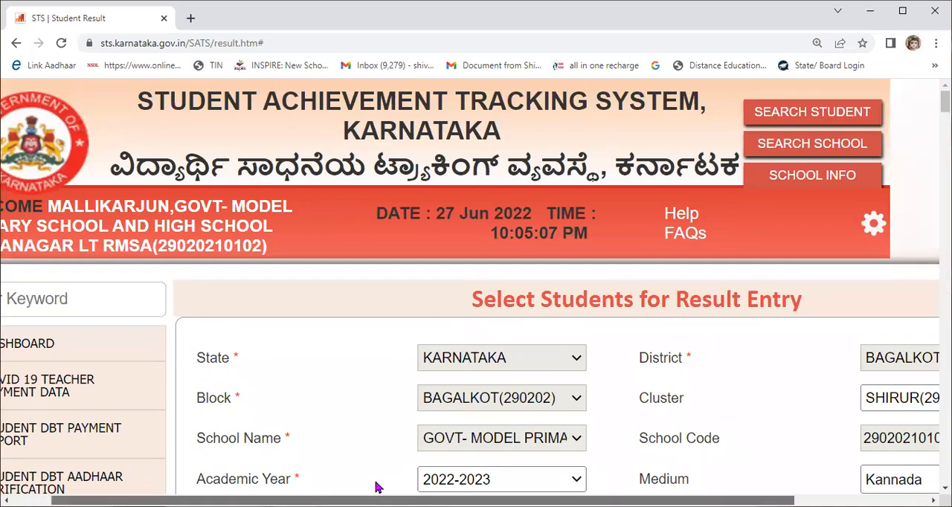
scroll(377, 488, right, 1)
scroll(452, 312, down, 5)
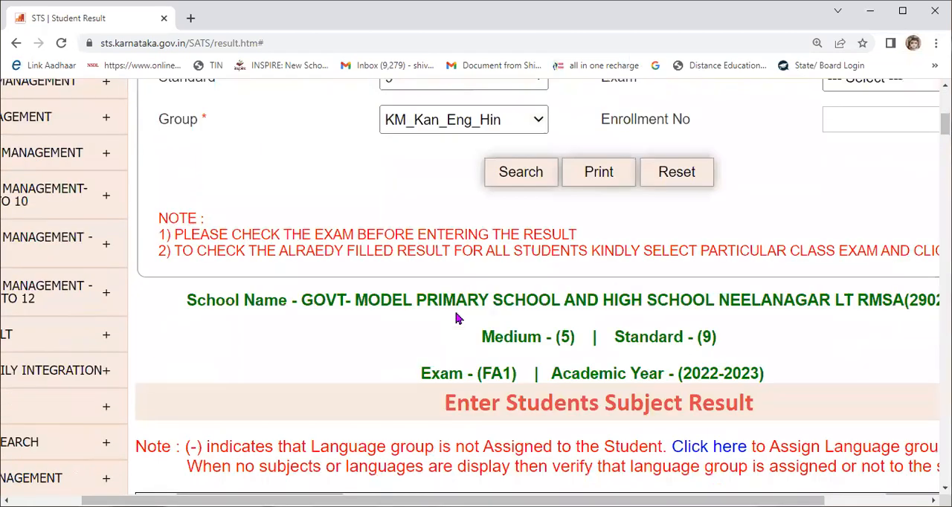
scroll(457, 319, down, 5)
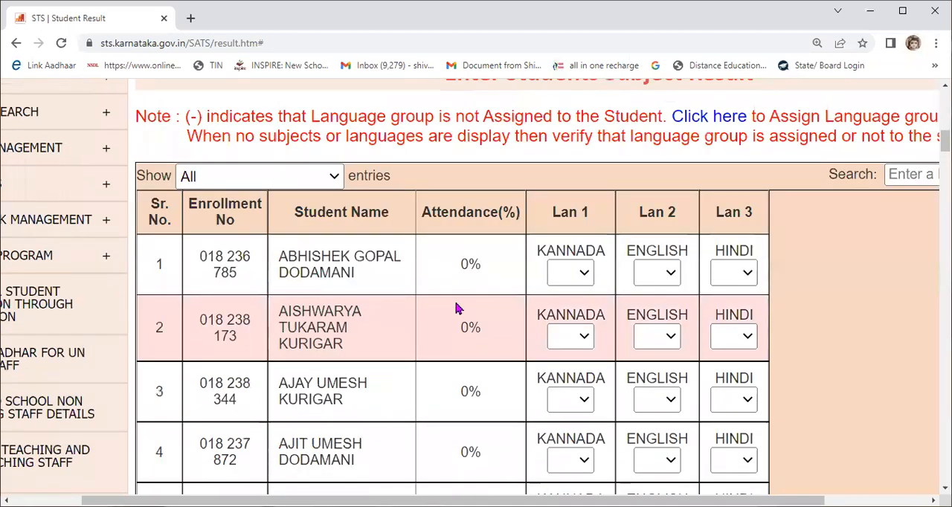
scroll(456, 308, down, 1)
scroll(456, 307, down, 8)
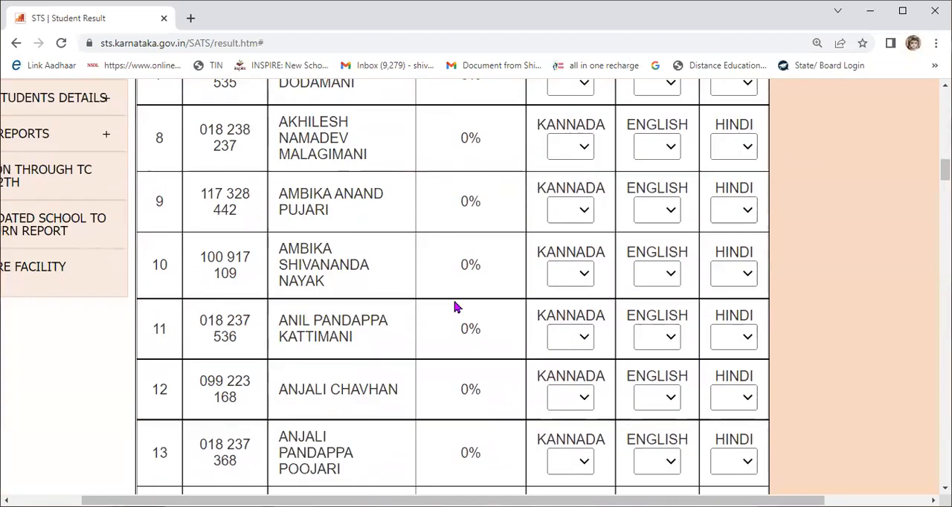
scroll(456, 306, down, 17)
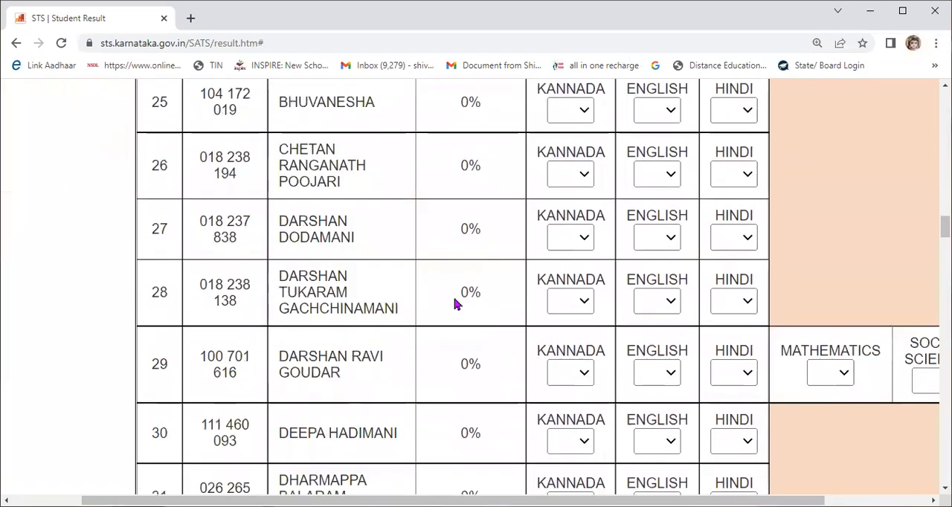
scroll(456, 302, down, 12)
scroll(456, 303, down, 7)
scroll(456, 301, down, 20)
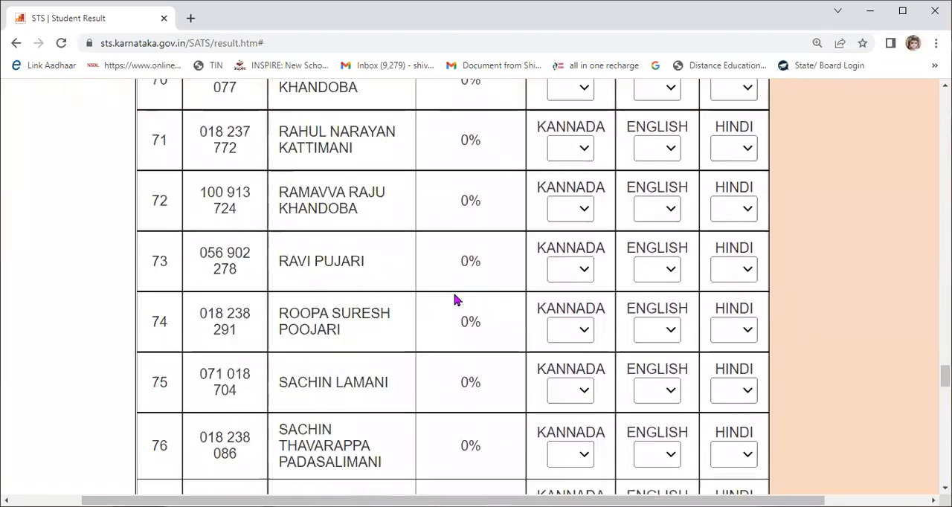
scroll(456, 298, down, 20)
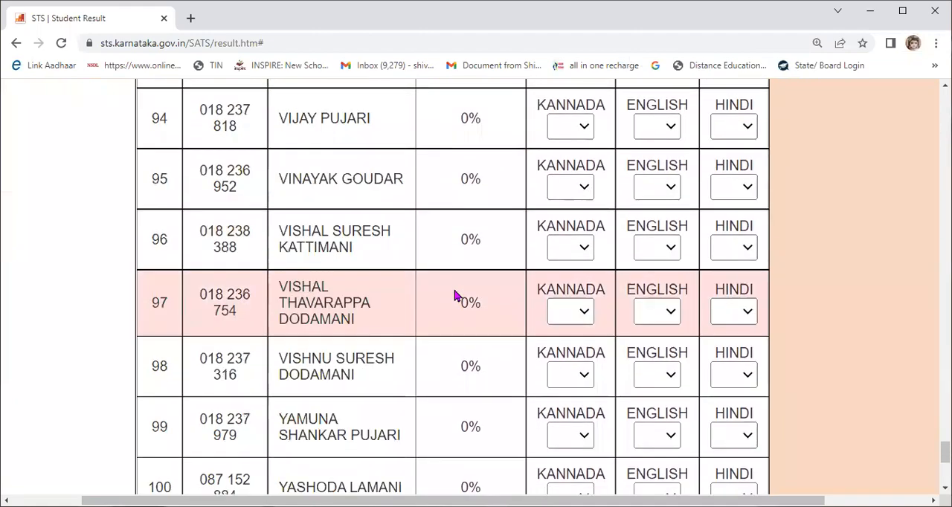
scroll(456, 295, up, 20)
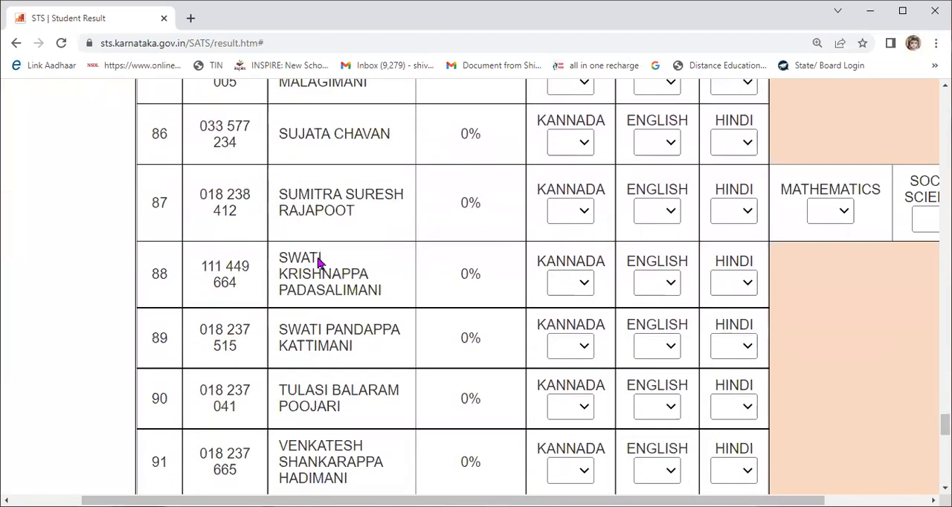
scroll(651, 363, up, 20)
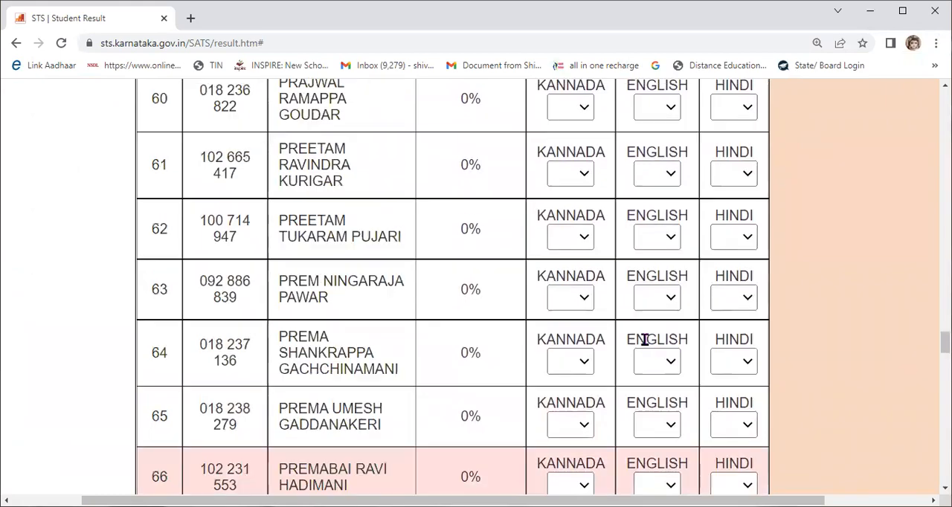
scroll(644, 339, up, 20)
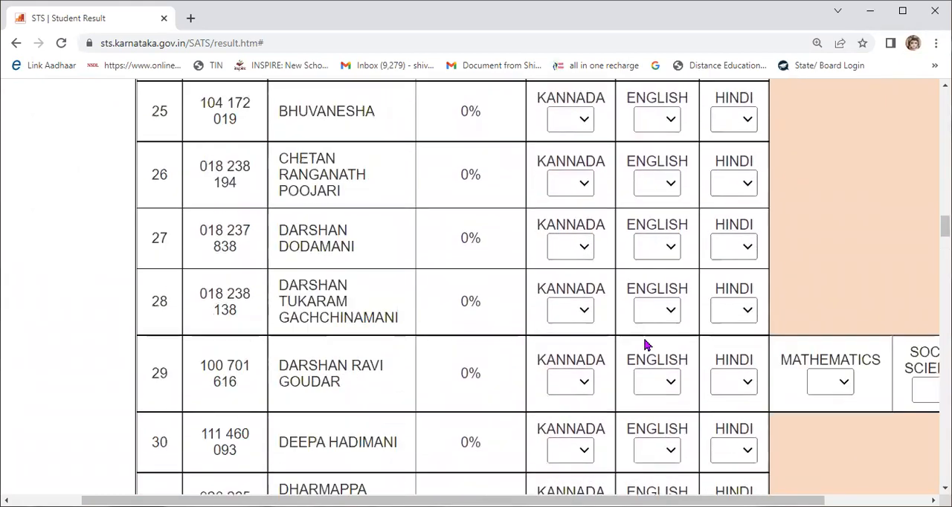
scroll(646, 346, up, 15)
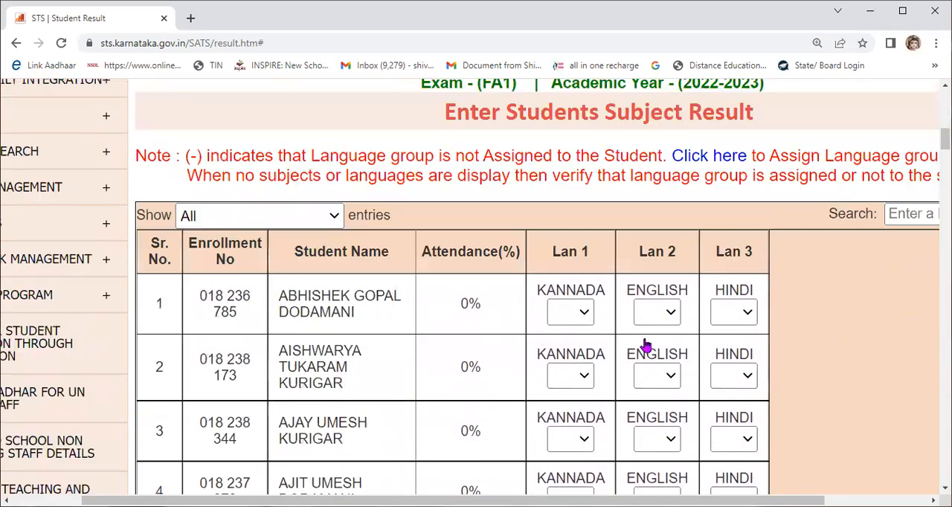
scroll(646, 346, up, 5)
scroll(636, 339, up, 4)
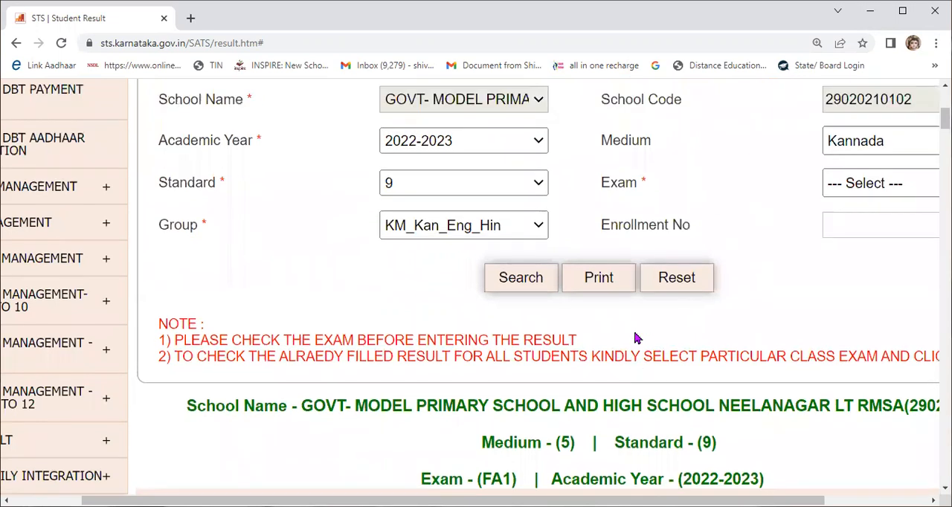
scroll(840, 290, down, 5)
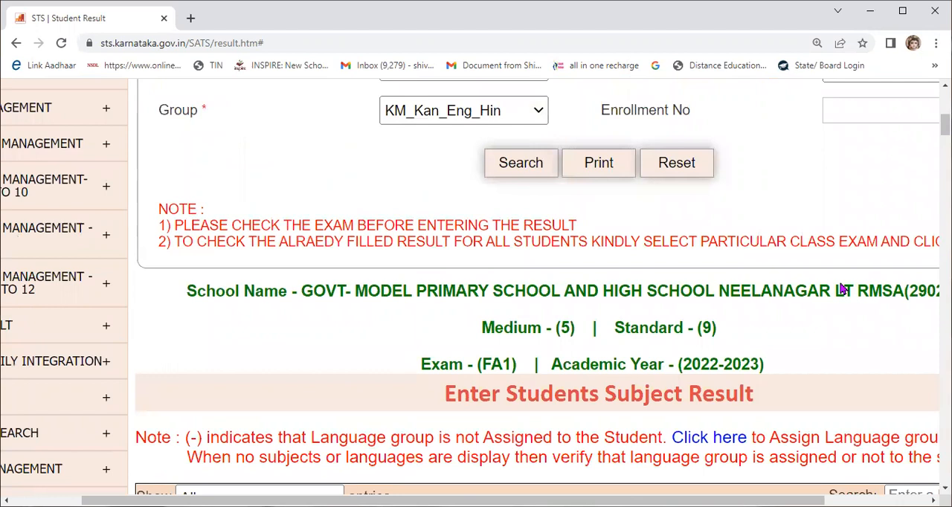
Step: Set the academic year to 2021-2022 and the exam to FA1, and search for the standard 9 students
scroll(843, 290, down, 8)
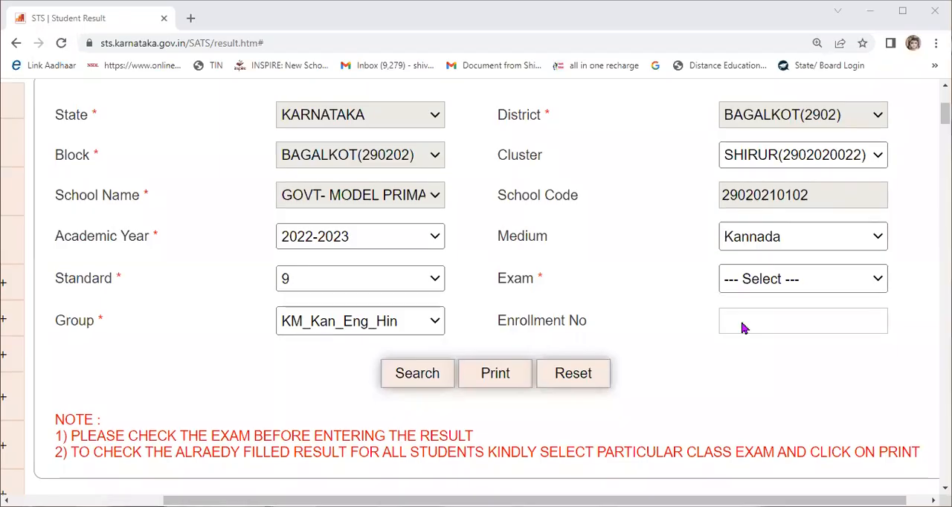
scroll(742, 324, down, 8)
scroll(742, 327, down, 7)
scroll(742, 327, up, 20)
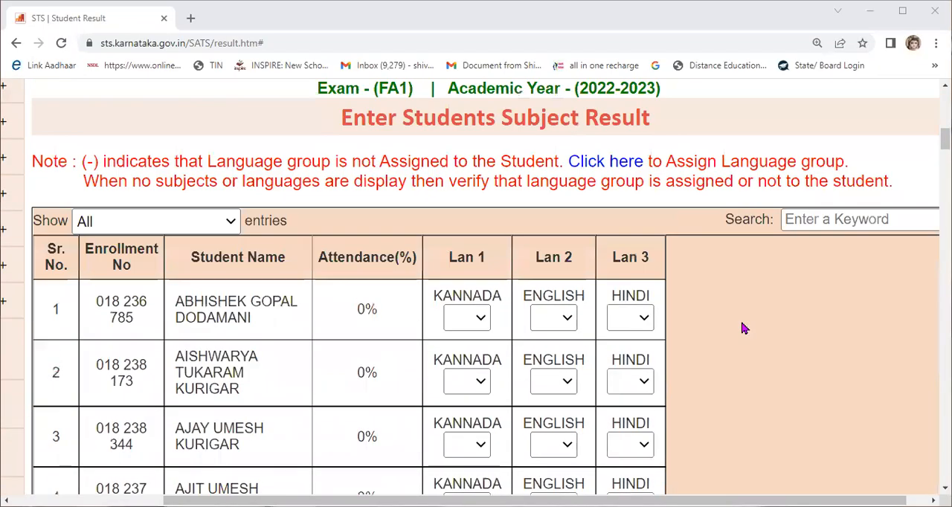
scroll(735, 325, down, 4)
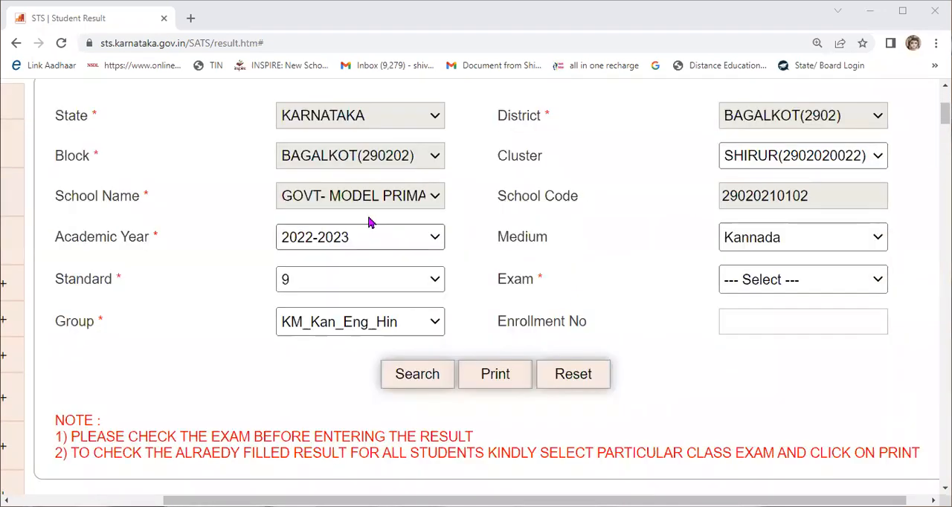
click(337, 246)
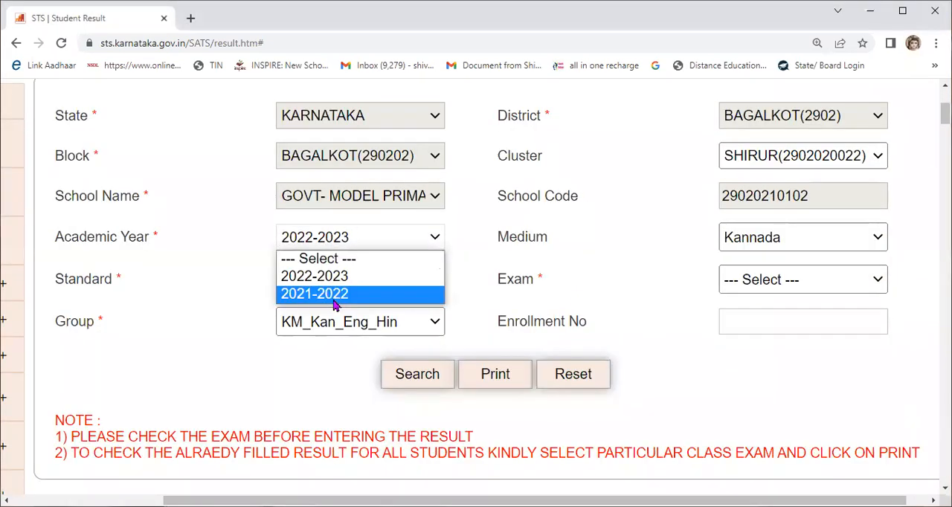
click(336, 295)
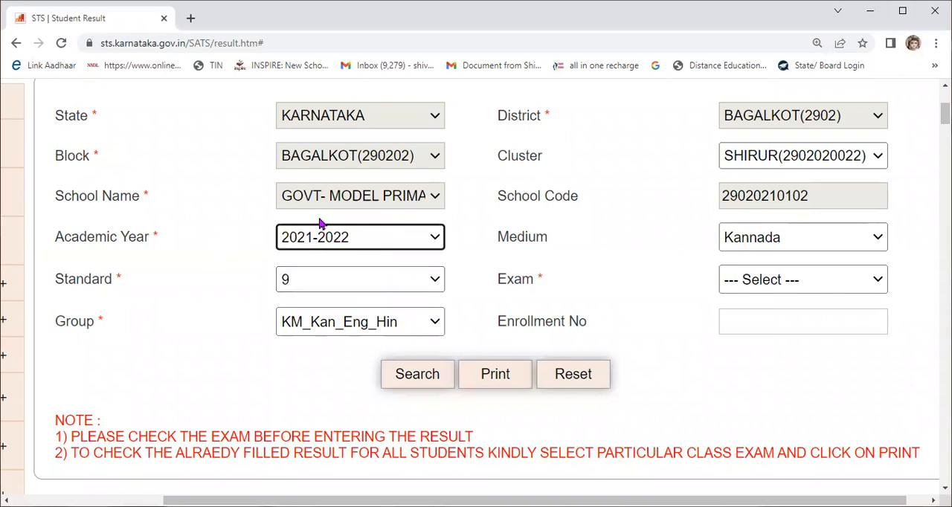
click(429, 381)
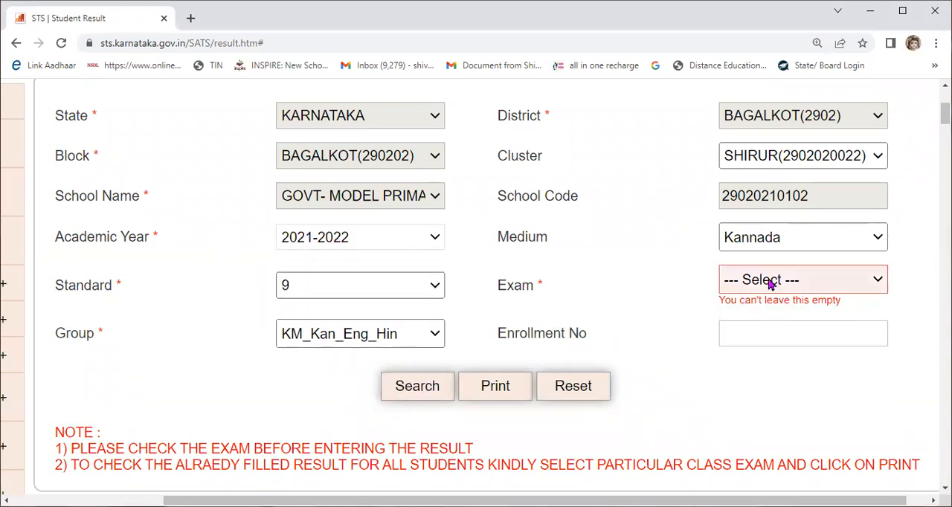
click(770, 283)
click(755, 321)
click(402, 382)
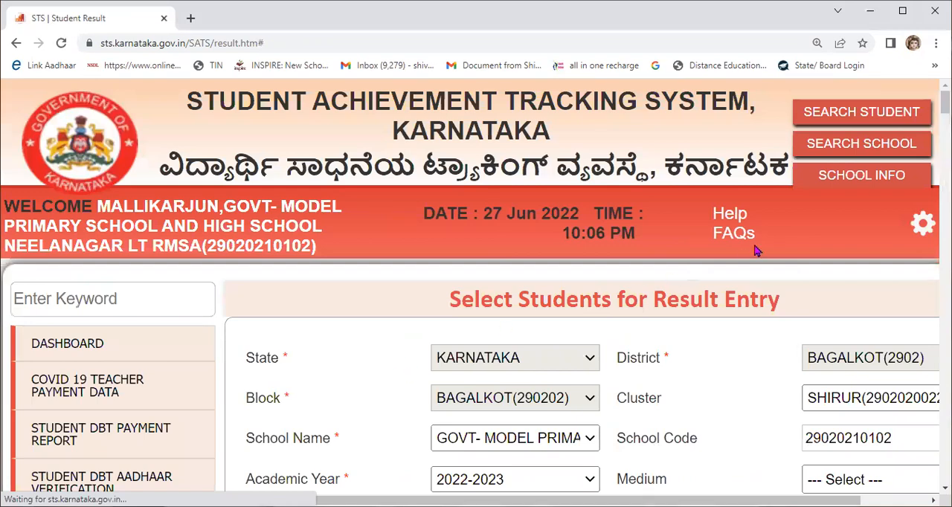
Step: Reduce the browser's page zoom to 100% so the result entry page fits the window width
scroll(748, 251, down, 3)
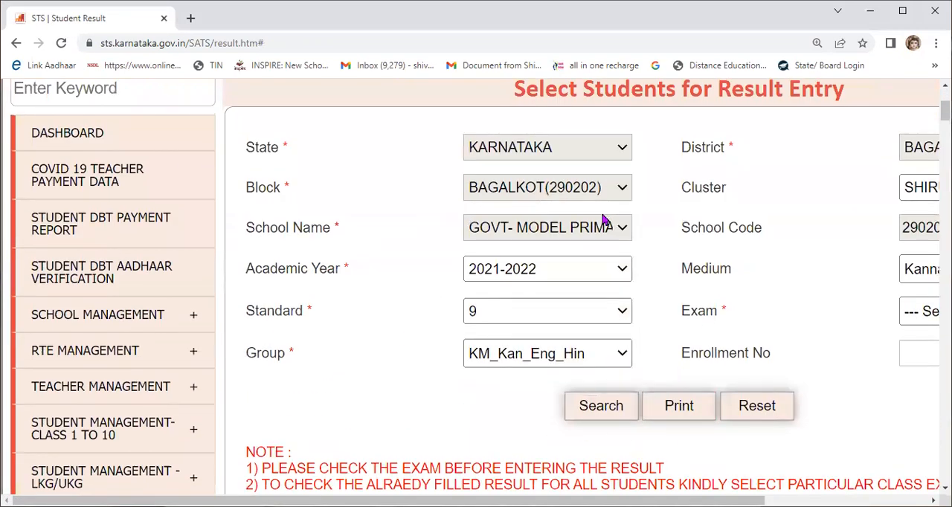
scroll(604, 220, up, 3)
click(936, 42)
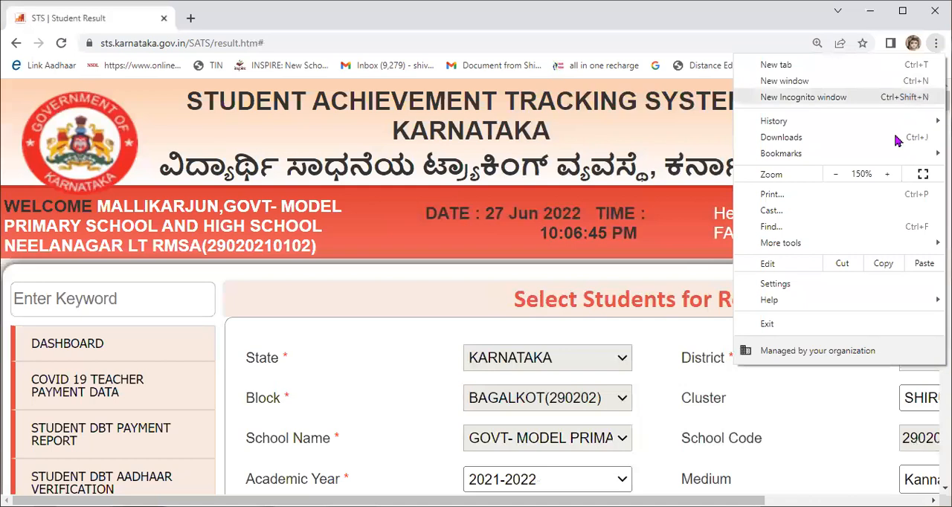
click(837, 177)
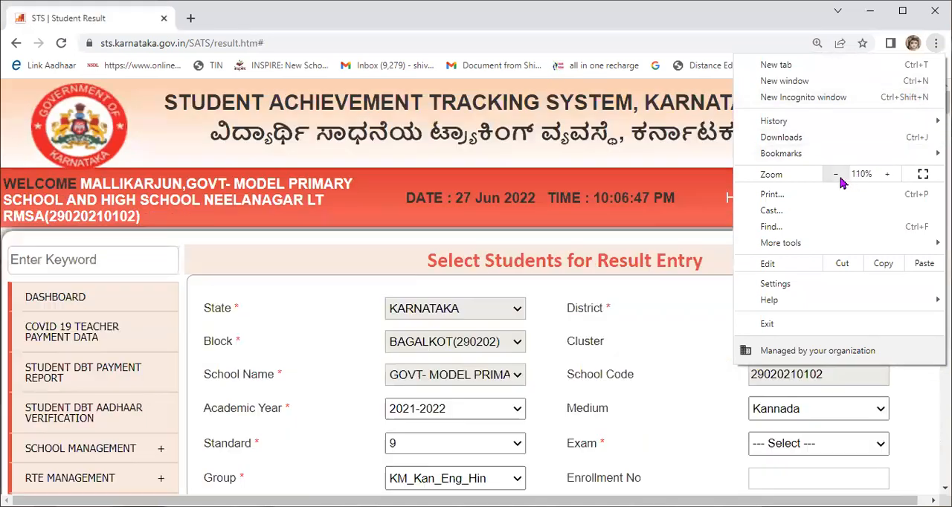
click(837, 176)
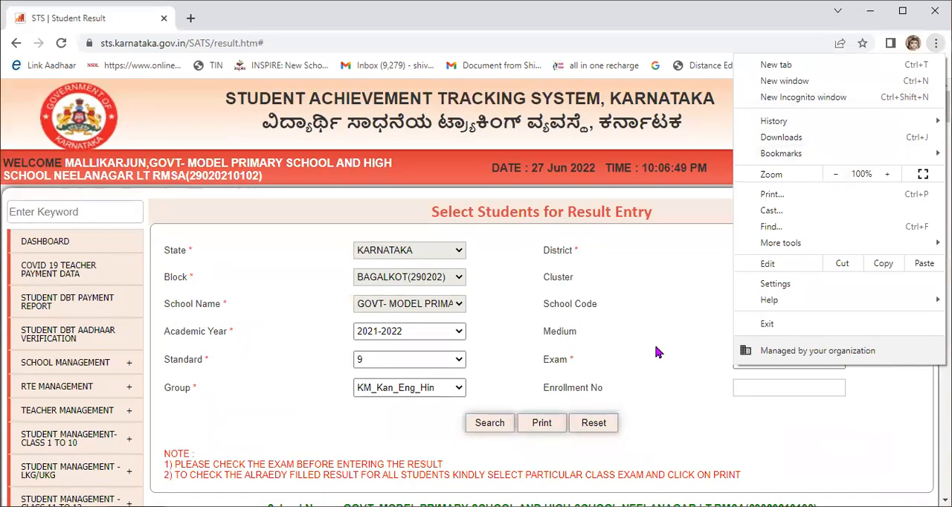
click(658, 352)
Step: Examine the 2021-2022 FA1 result list to see whether every standard 9 student has grades in all subjects
scroll(656, 350, down, 7)
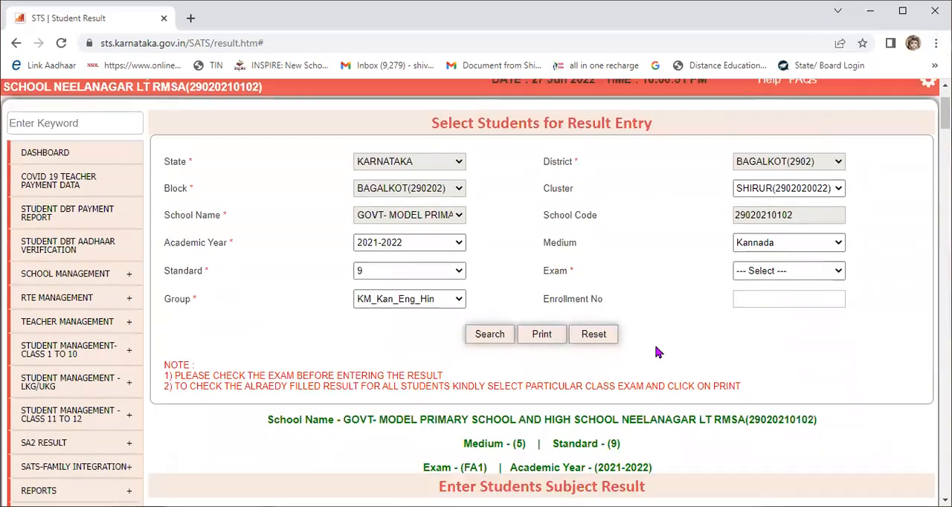
scroll(656, 347, down, 20)
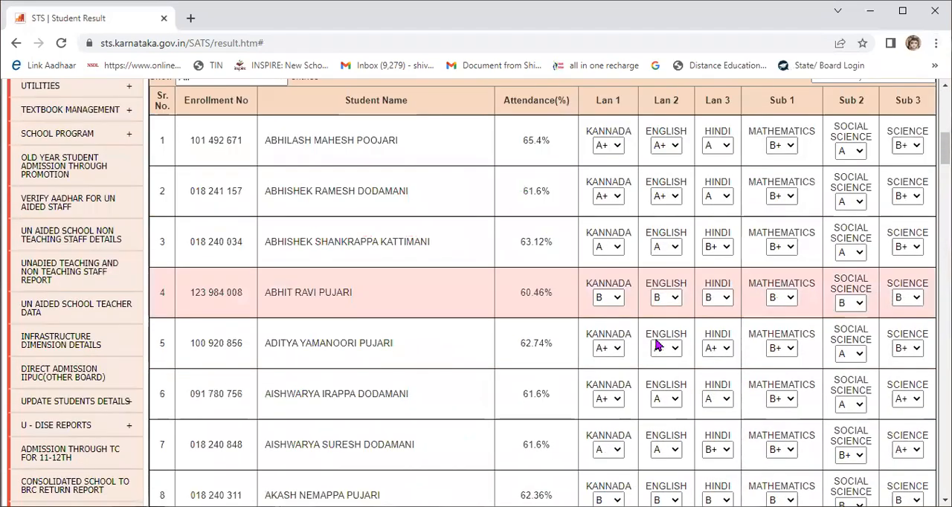
scroll(656, 339, down, 20)
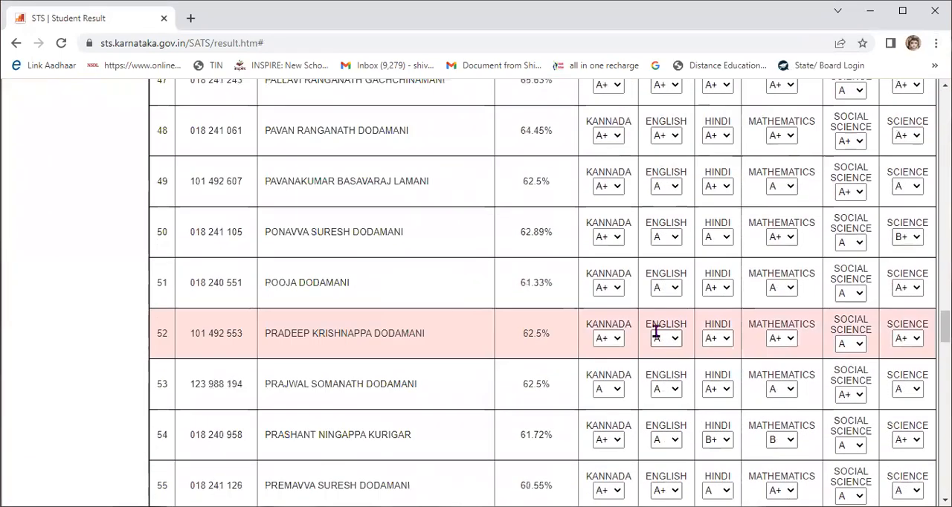
scroll(658, 332, down, 2)
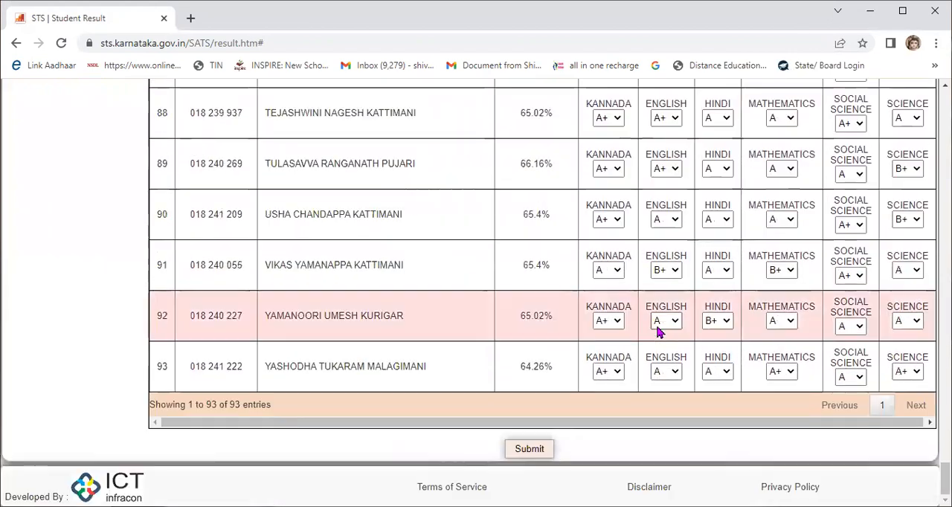
scroll(658, 327, up, 13)
scroll(662, 312, up, 20)
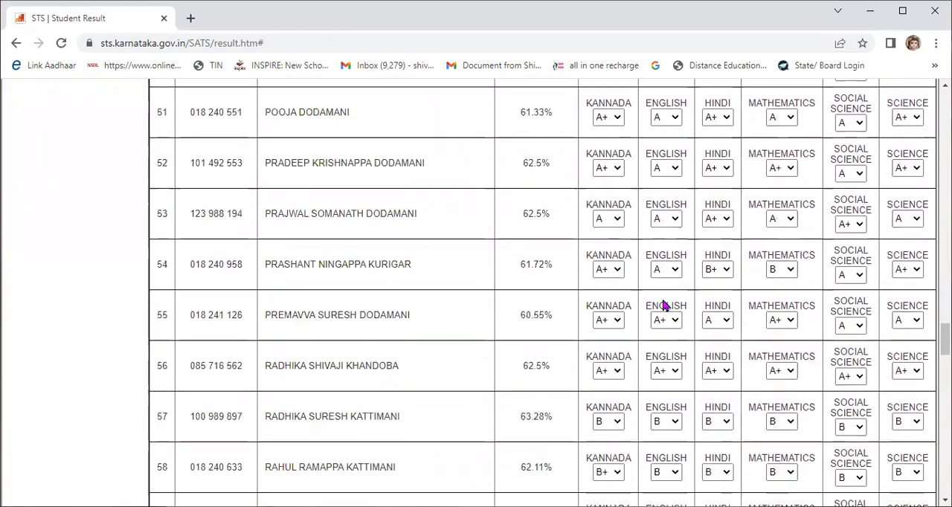
scroll(664, 305, up, 10)
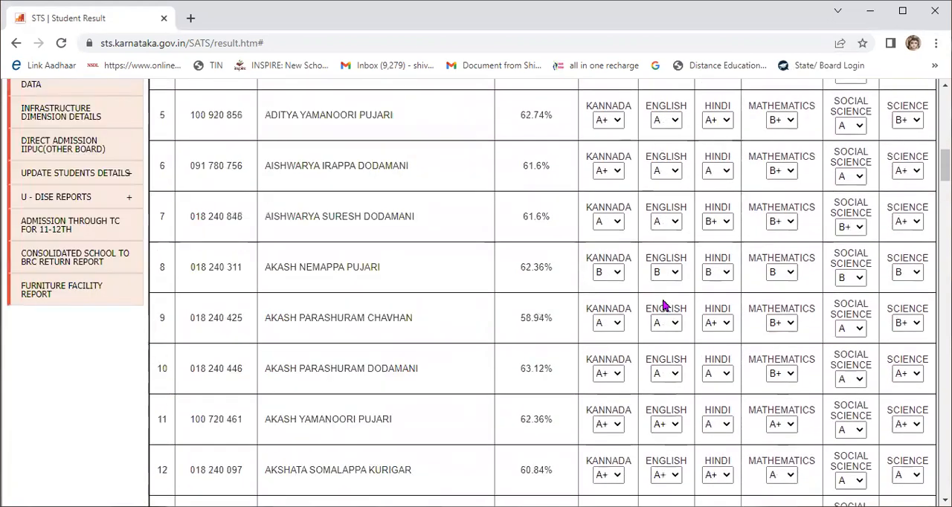
scroll(664, 305, up, 4)
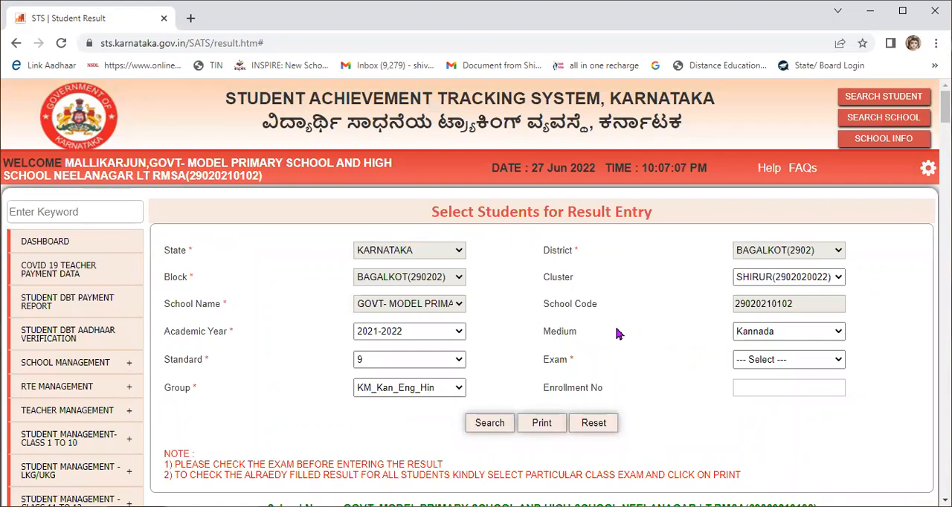
Step: Choose the FA4 exam for the 2021-2022 academic year and search for the standard 9 students
scroll(665, 305, down, 2)
click(757, 223)
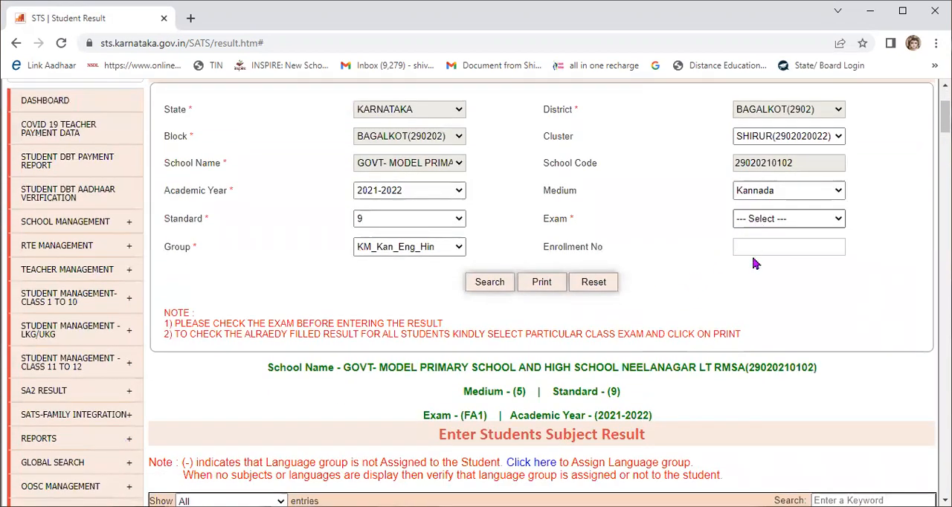
key(Return)
click(487, 286)
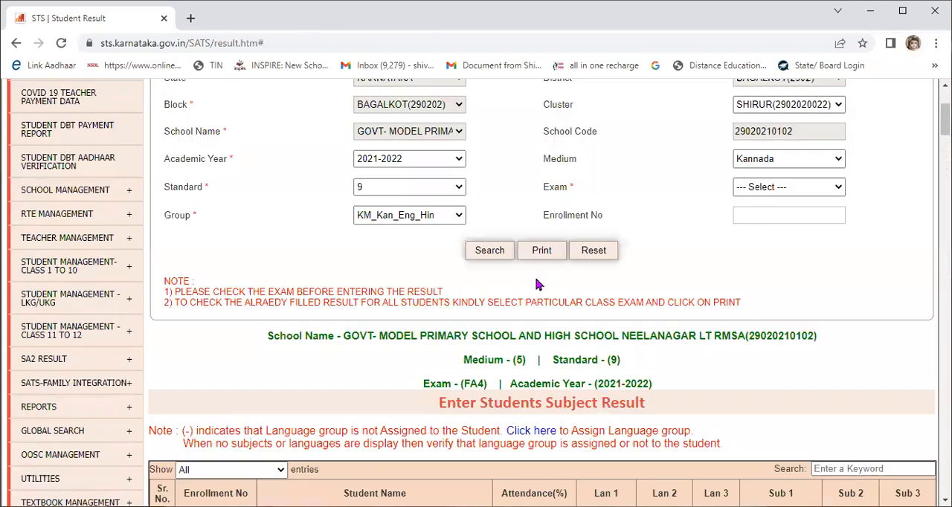
Step: Examine the FA4 result list from the first to the last student for subject grades that are not filled in
scroll(543, 273, down, 9)
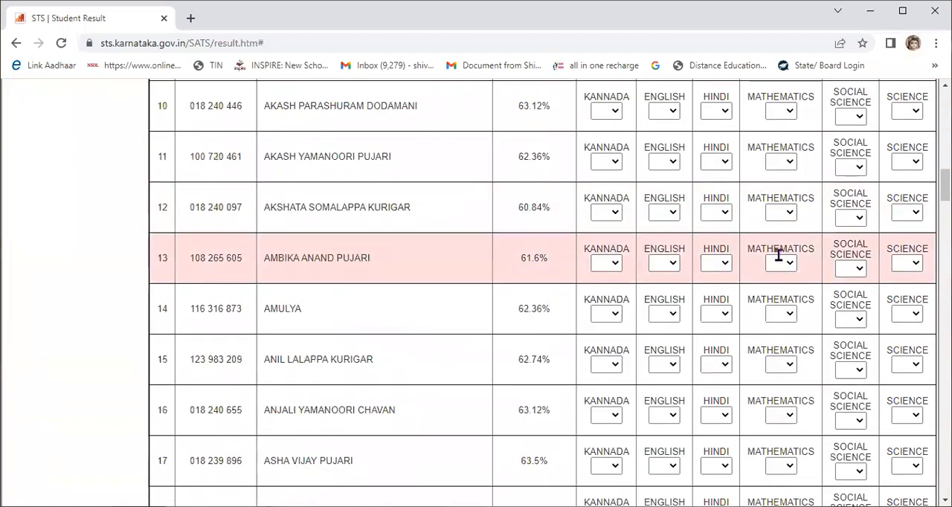
scroll(778, 250, up, 8)
scroll(671, 275, up, 1)
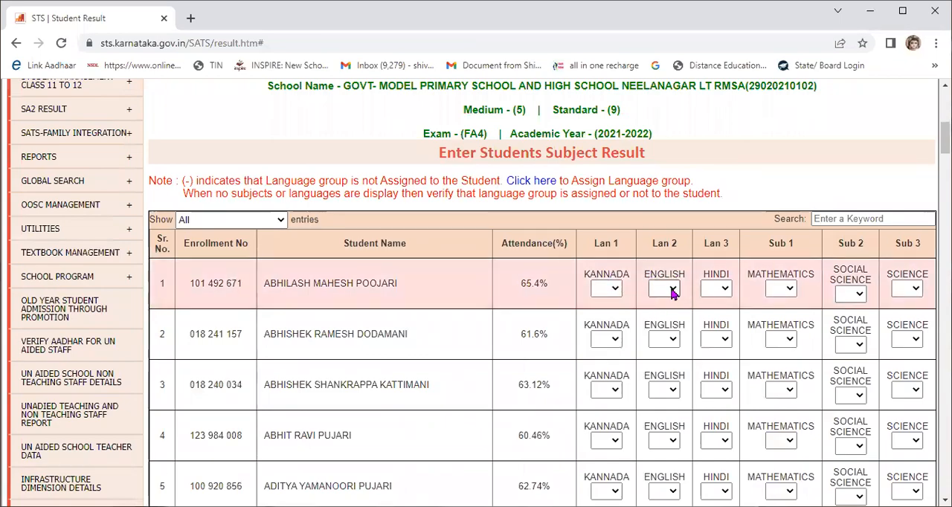
scroll(672, 292, down, 18)
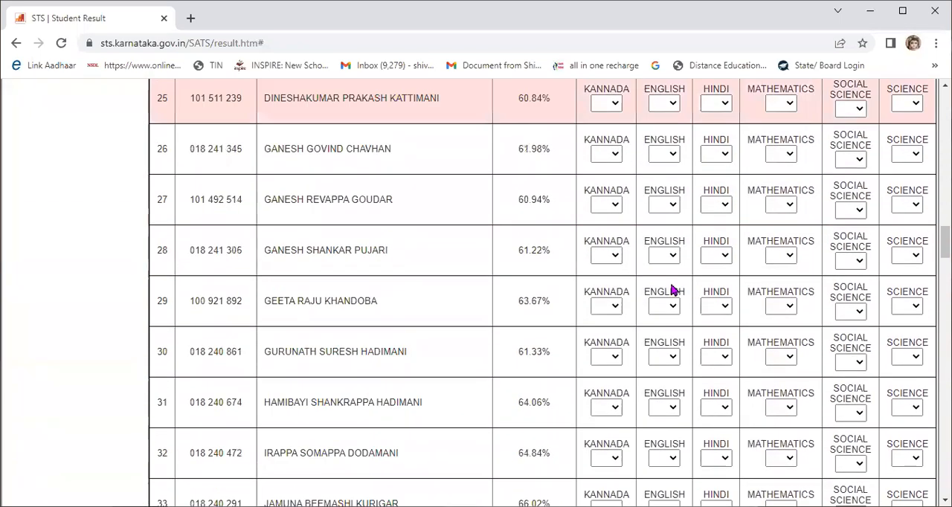
scroll(672, 290, down, 20)
scroll(671, 286, down, 12)
scroll(670, 301, down, 1)
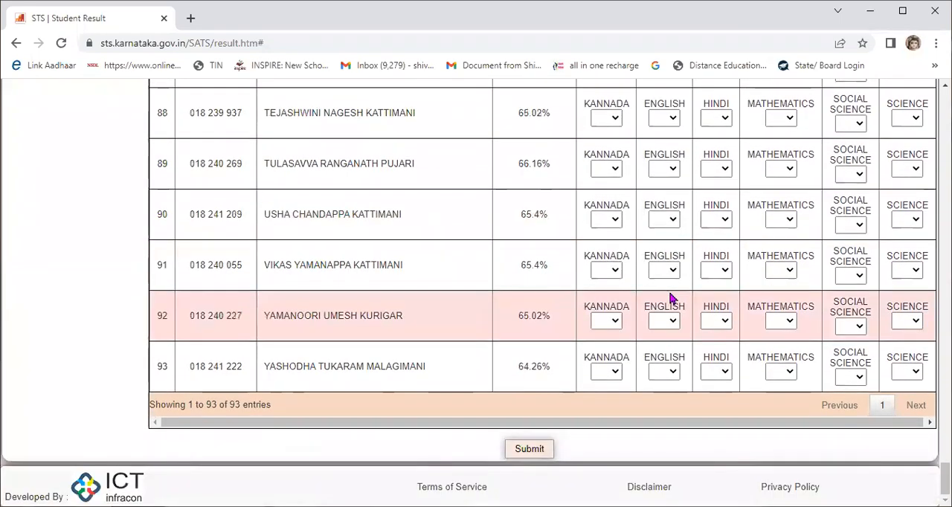
scroll(672, 298, up, 8)
scroll(672, 295, up, 20)
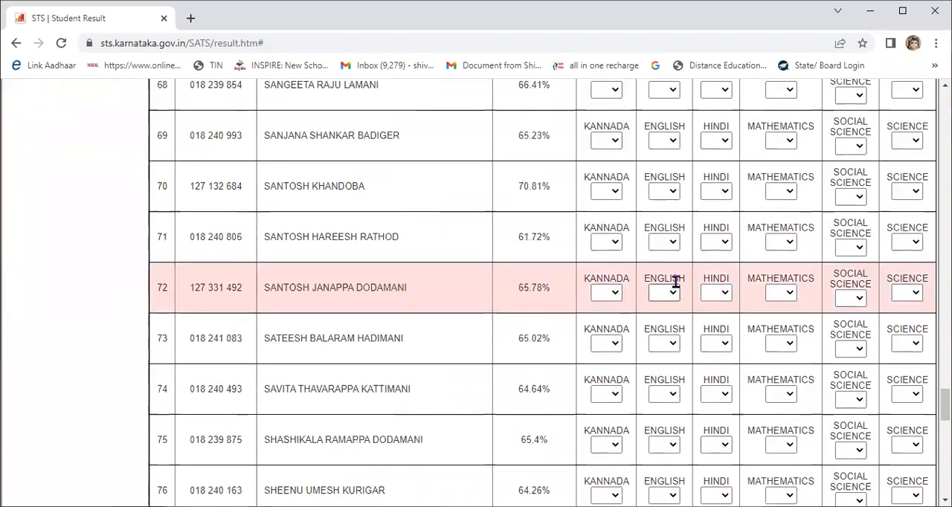
scroll(677, 285, up, 18)
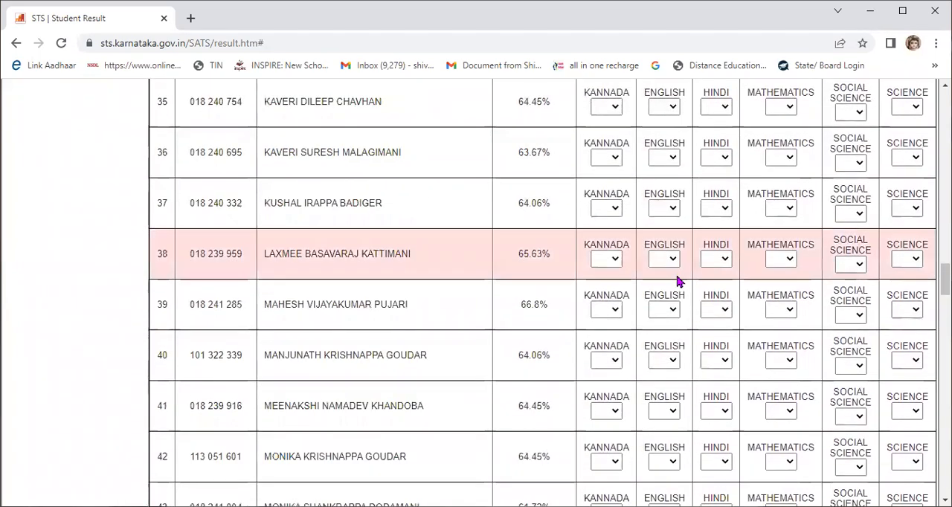
scroll(679, 276, up, 14)
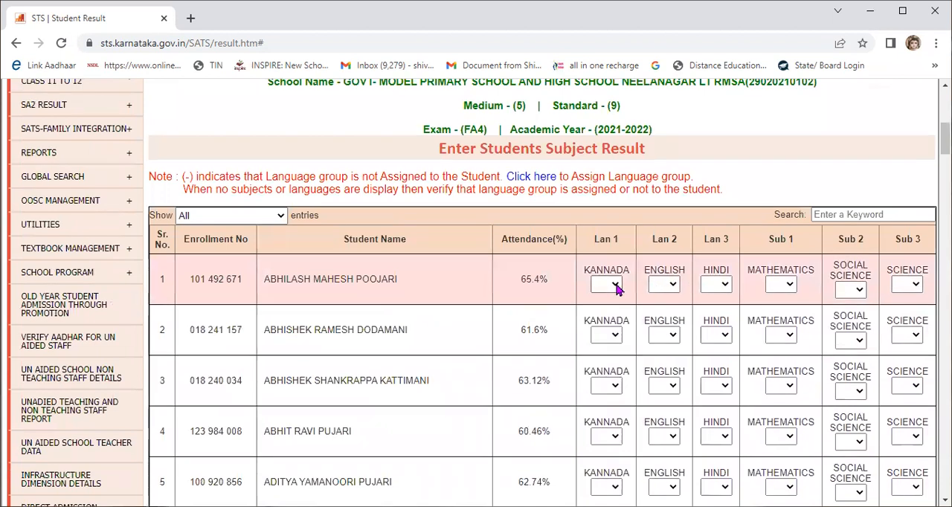
Step: Enter the first listed student's FA4 grades: Kannada A+, English A, Hindi A+, Mathematics A, Social Science A+ and Science A+
click(615, 286)
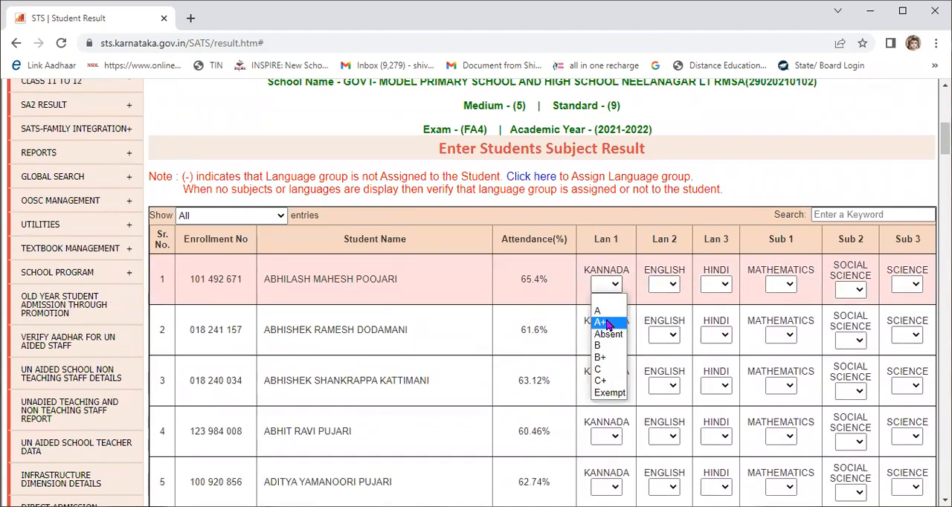
click(604, 324)
click(668, 294)
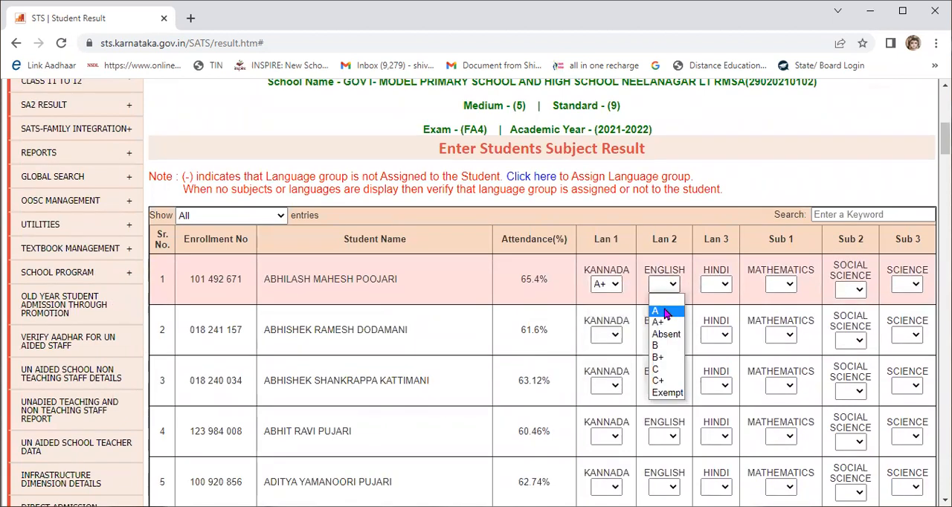
click(725, 290)
click(714, 322)
click(777, 290)
click(777, 333)
click(852, 293)
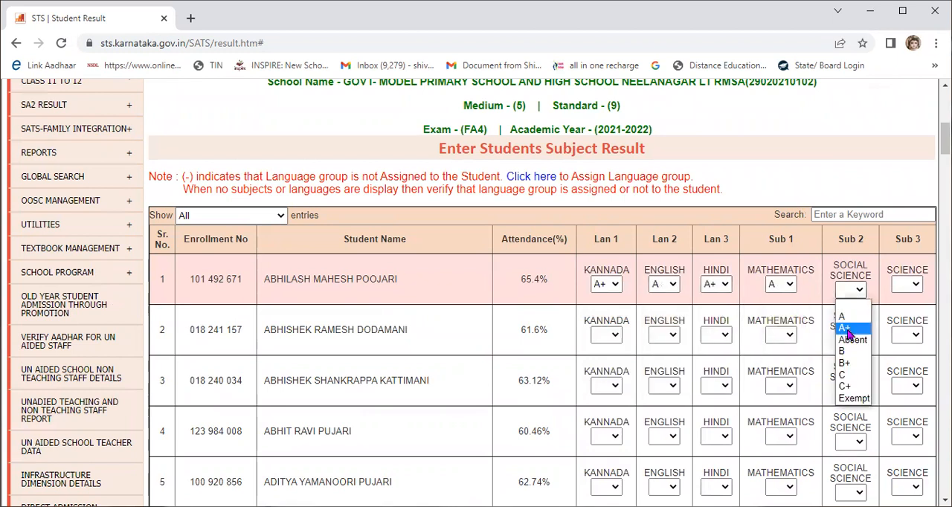
click(847, 330)
click(901, 291)
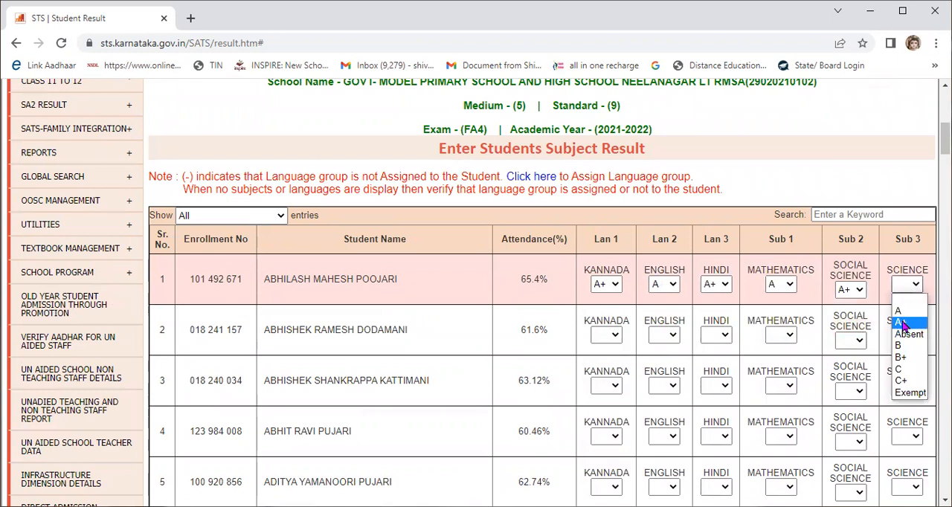
click(901, 323)
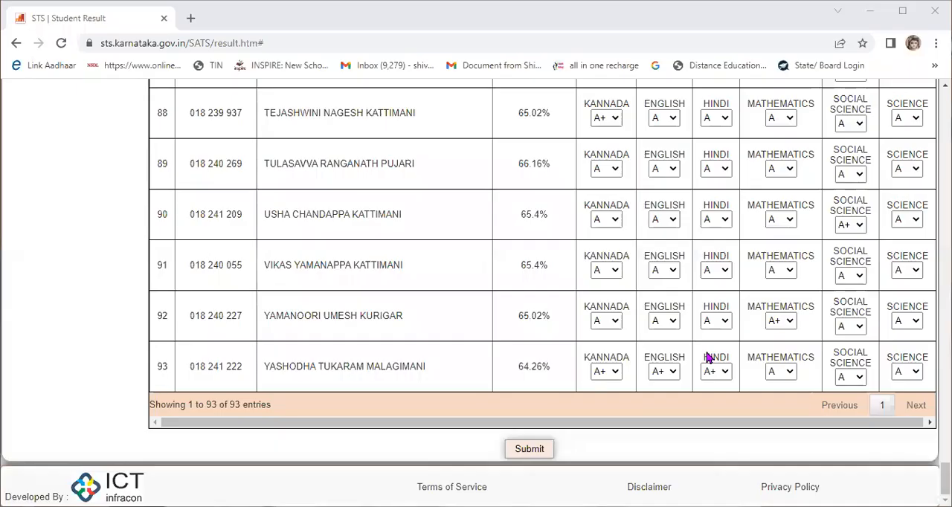
Step: Review the filled-in FA4 subject grades of the standard 9 students and try to submit the results
scroll(709, 358, up, 12)
scroll(710, 356, up, 3)
scroll(708, 356, up, 12)
scroll(710, 353, up, 18)
scroll(718, 341, up, 9)
scroll(720, 332, down, 20)
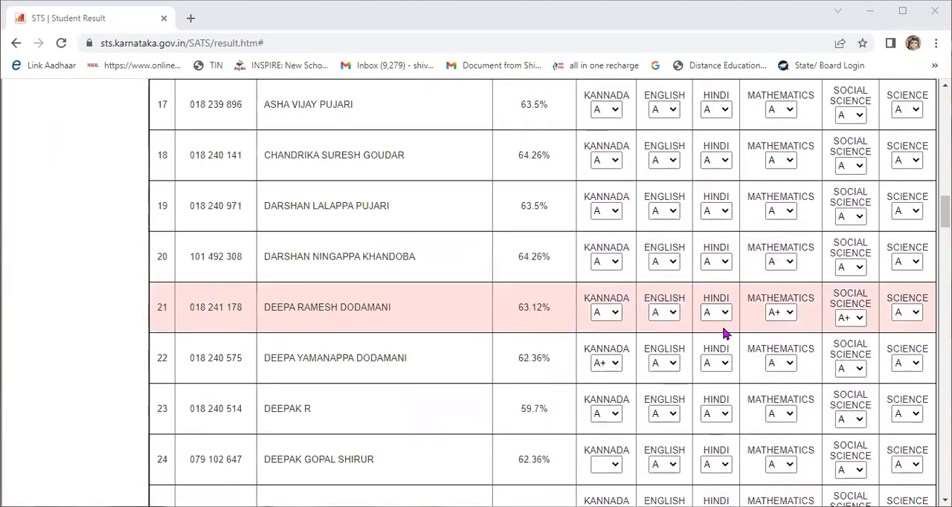
scroll(727, 334, down, 20)
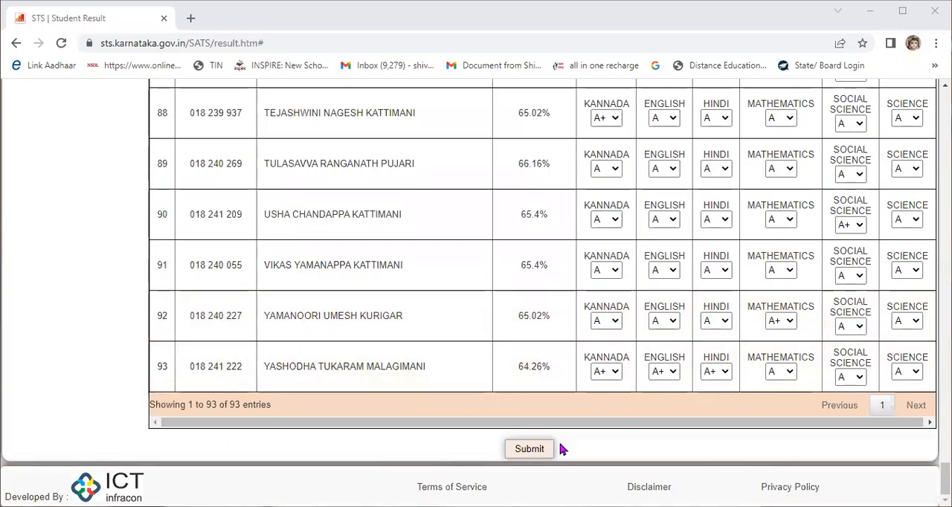
click(533, 449)
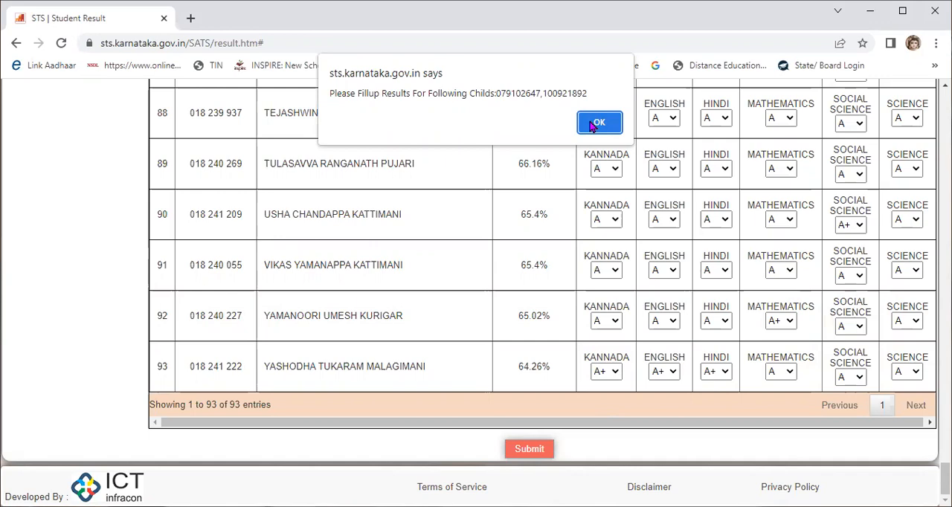
Step: Dismiss the missing-results alert and examine the FA4 list back to the first student for blank subject grades
click(595, 123)
scroll(630, 238, up, 5)
scroll(629, 241, up, 11)
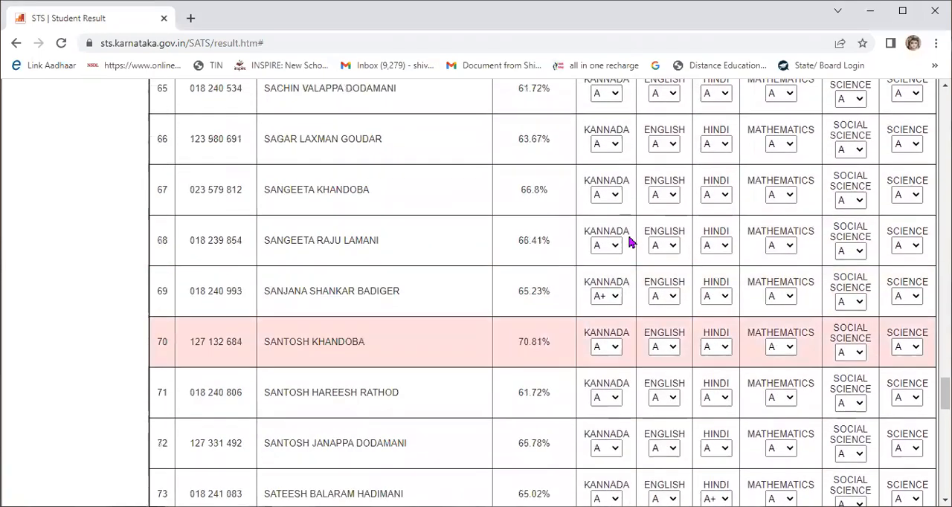
scroll(629, 240, up, 12)
scroll(629, 242, up, 12)
scroll(630, 243, up, 8)
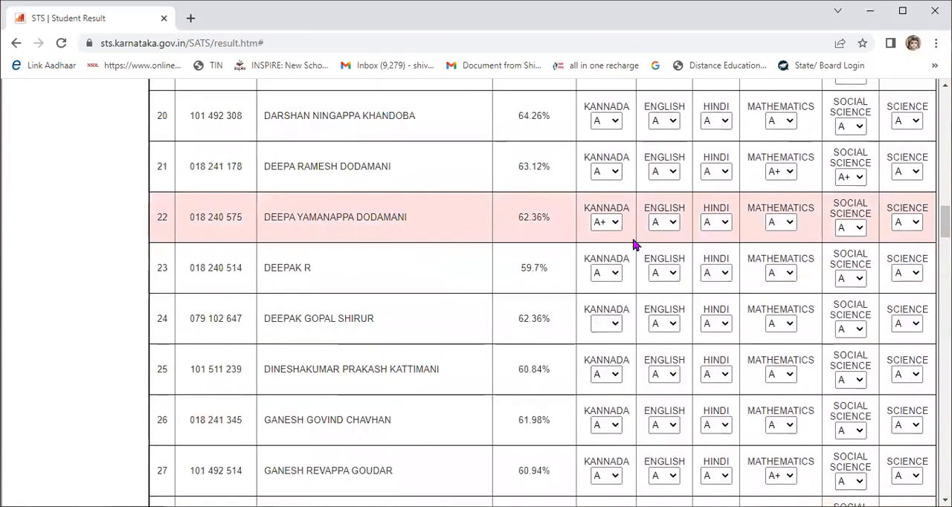
scroll(634, 244, up, 4)
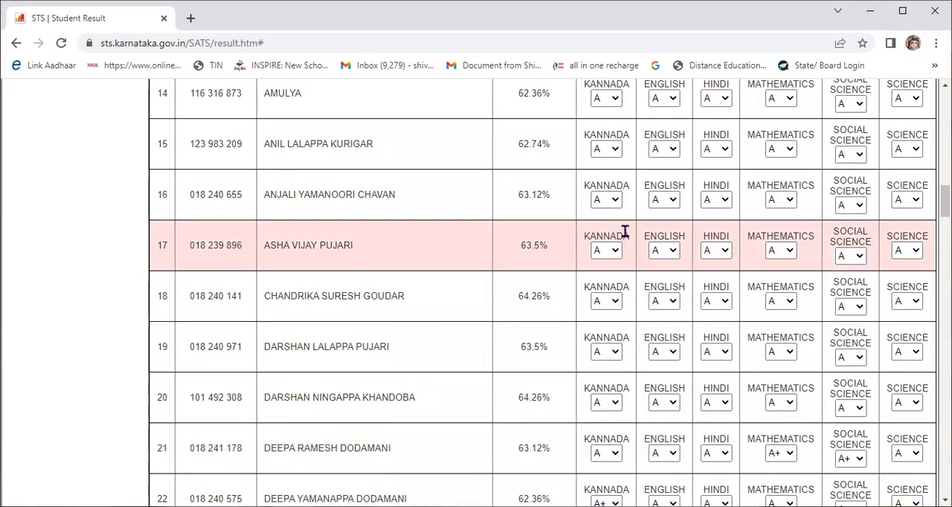
scroll(623, 233, up, 8)
scroll(616, 188, up, 7)
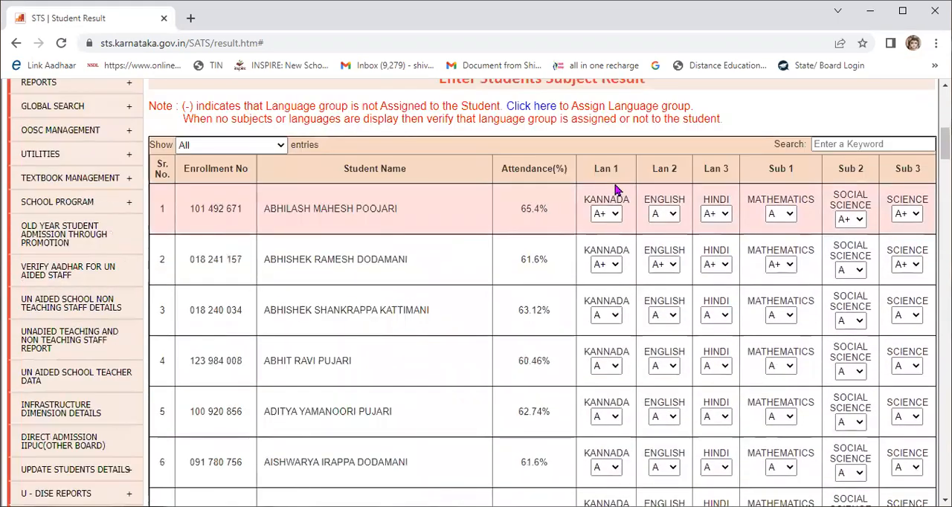
Step: Fill in the blank Kannada grades of the students in rows 24 and 29, giving the row 29 student A+
scroll(632, 215, down, 5)
scroll(689, 227, down, 5)
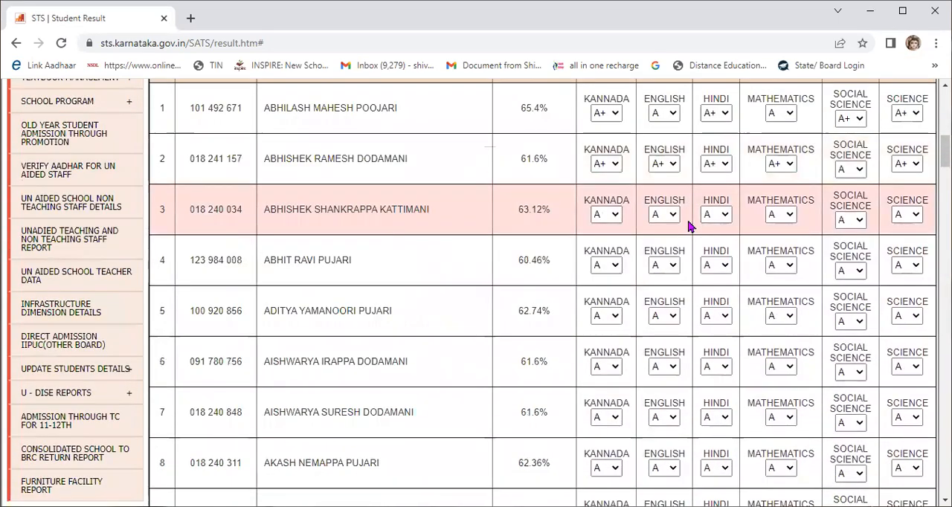
scroll(689, 226, down, 2)
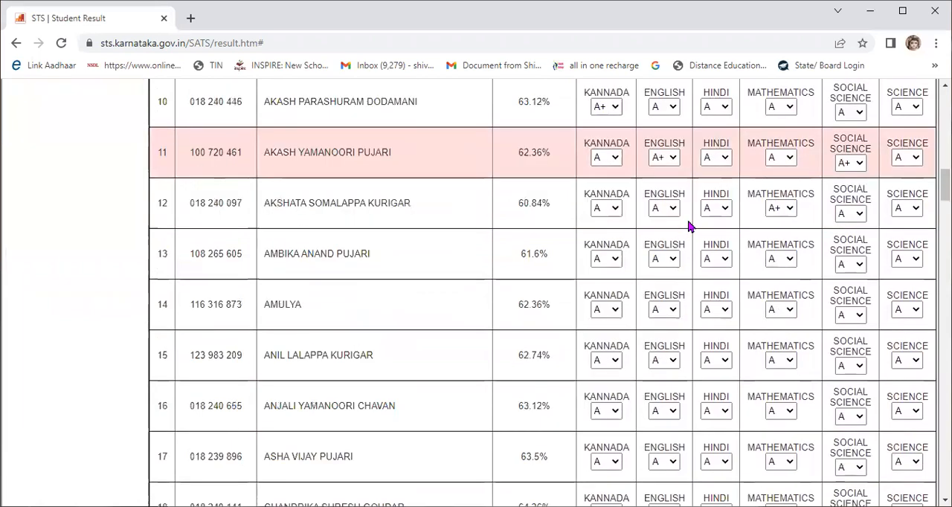
scroll(689, 227, down, 4)
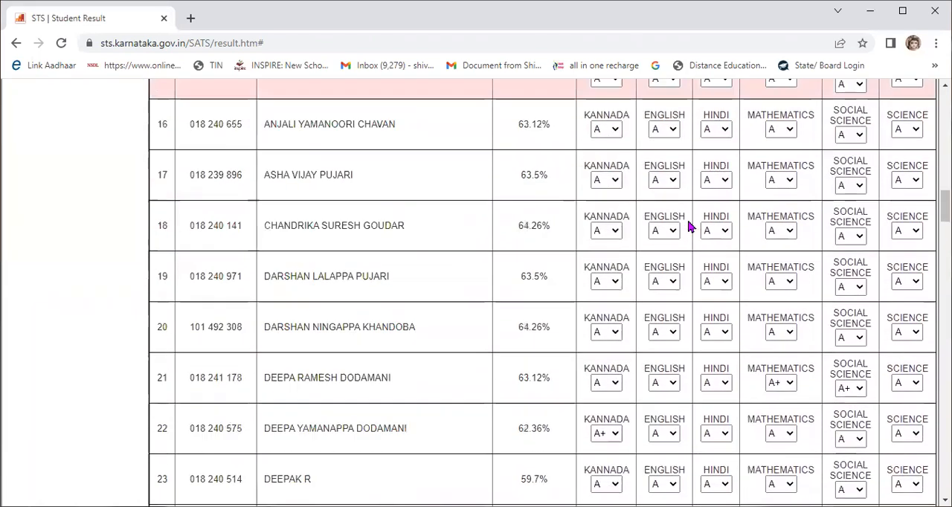
scroll(689, 227, down, 5)
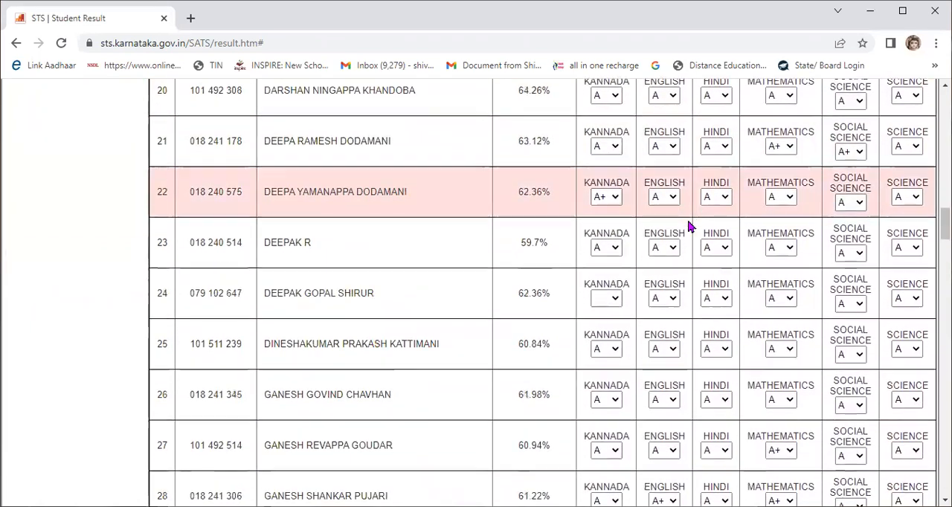
scroll(690, 226, down, 5)
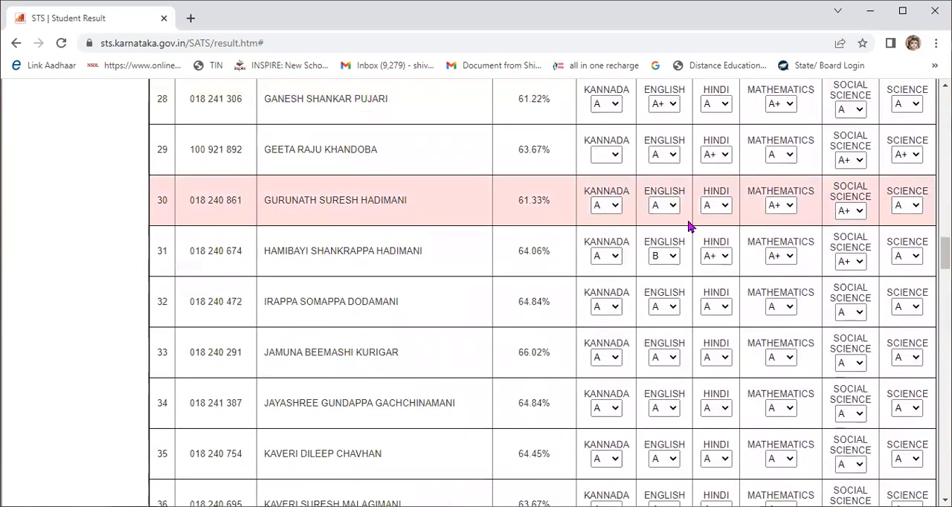
scroll(689, 227, down, 6)
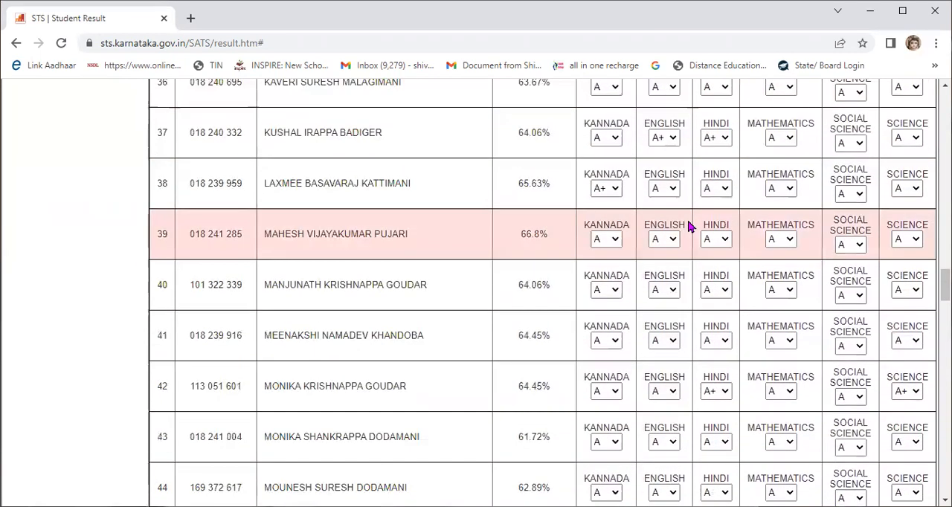
scroll(689, 227, down, 10)
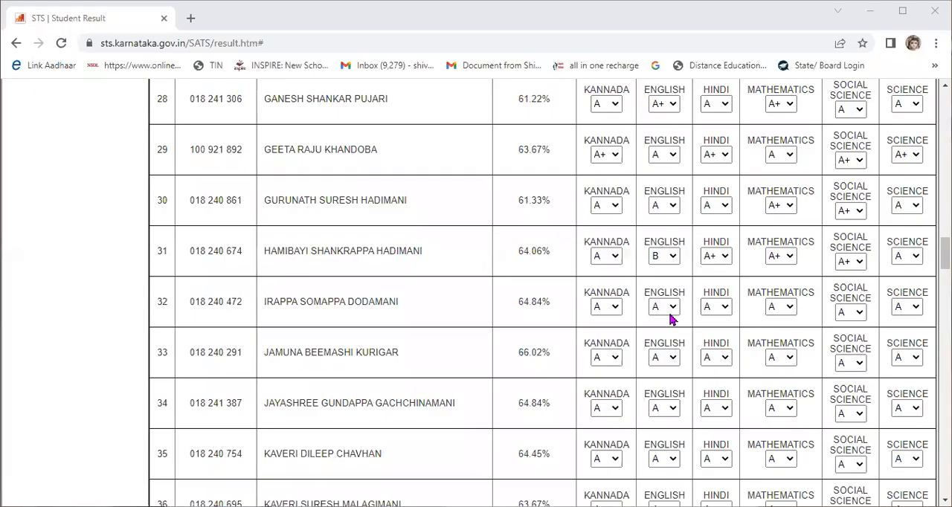
Step: Submit the completed FA4 results of the standard 9 students and confirm the submission
scroll(677, 323, down, 20)
scroll(683, 338, down, 17)
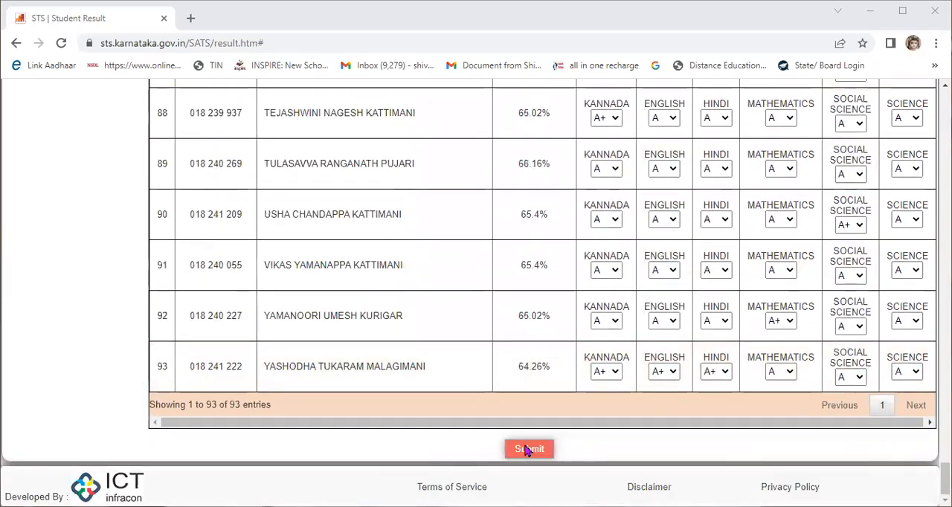
click(529, 449)
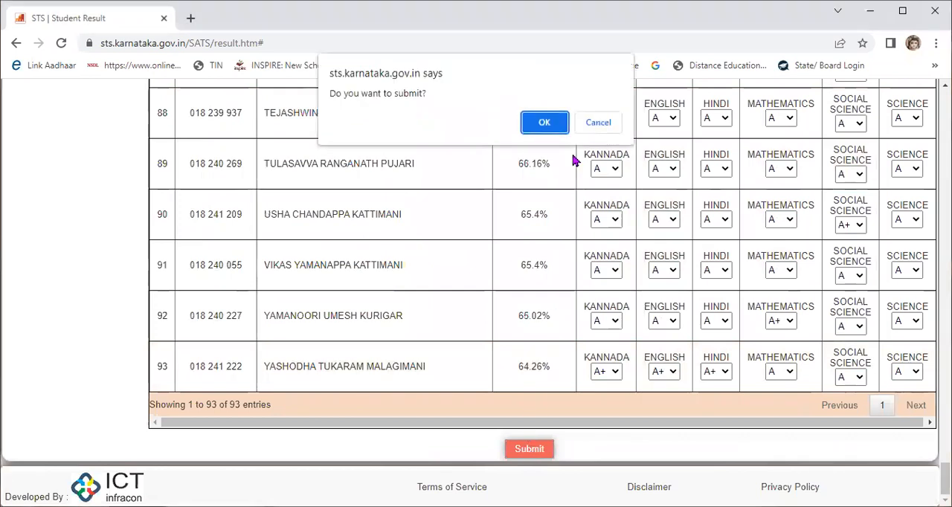
click(545, 123)
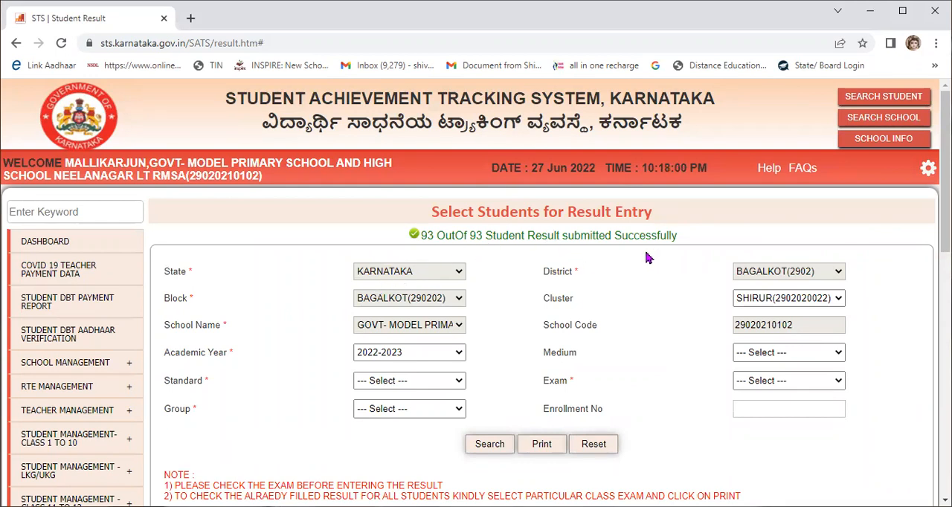
Step: Open the Admission Through Promotion page for class 1 to 10 students
scroll(646, 257, down, 1)
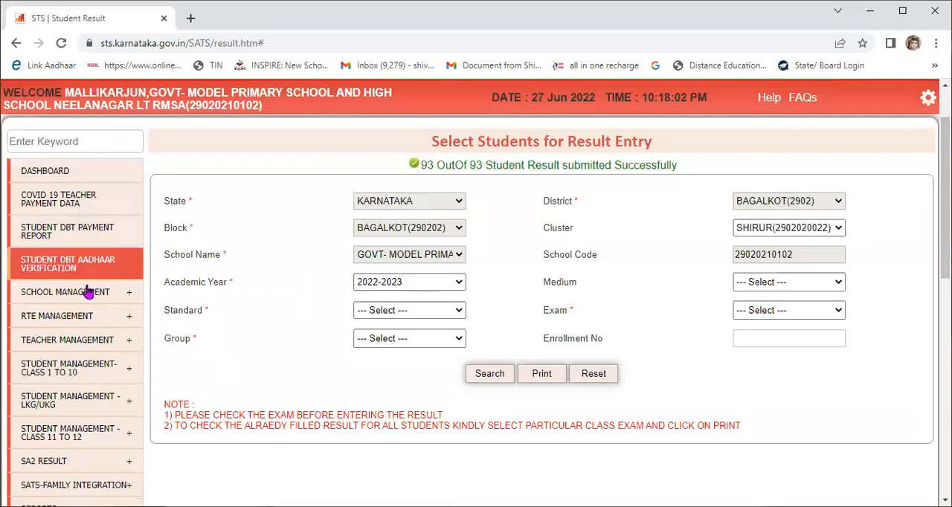
mouse_move(85, 297)
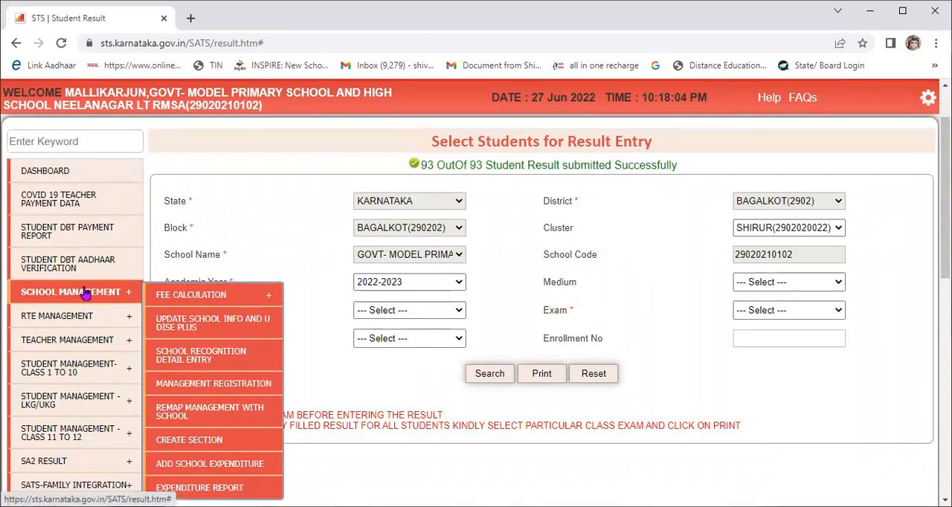
scroll(85, 294, down, 1)
mouse_move(111, 223)
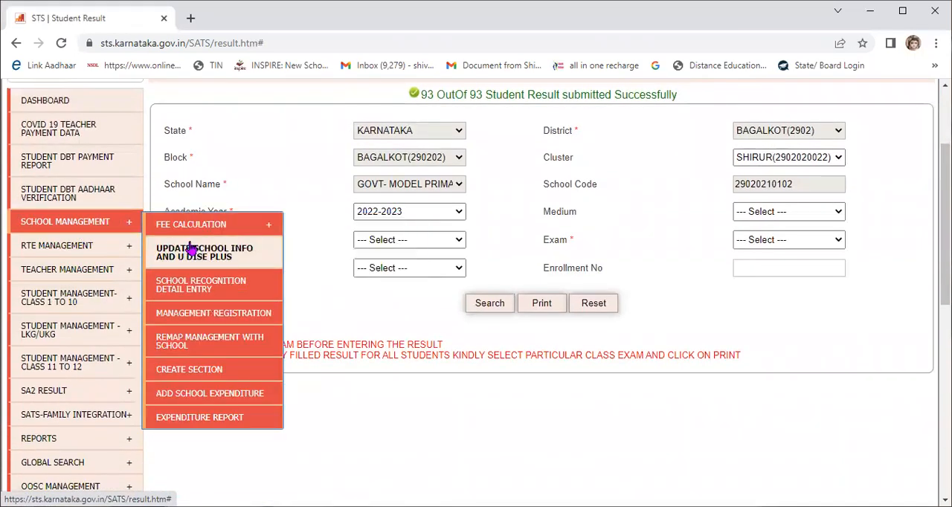
mouse_move(202, 399)
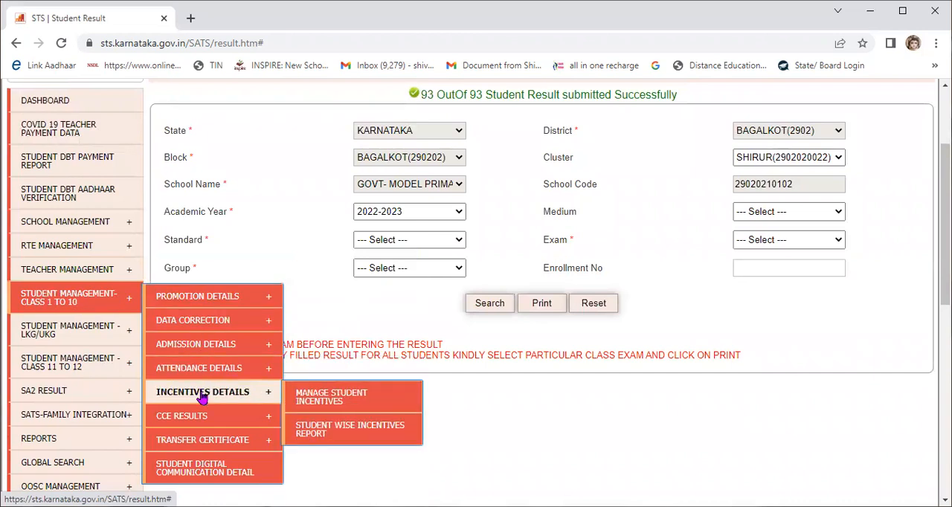
mouse_move(202, 341)
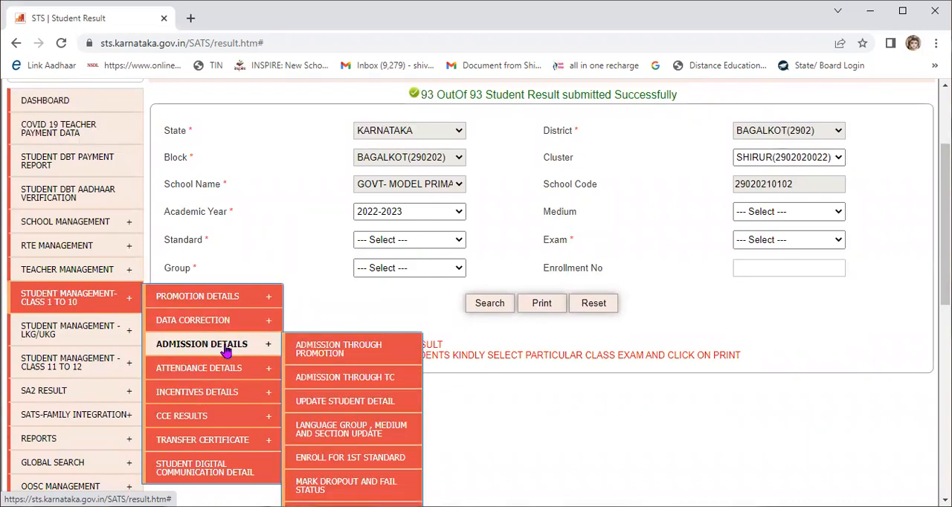
click(322, 355)
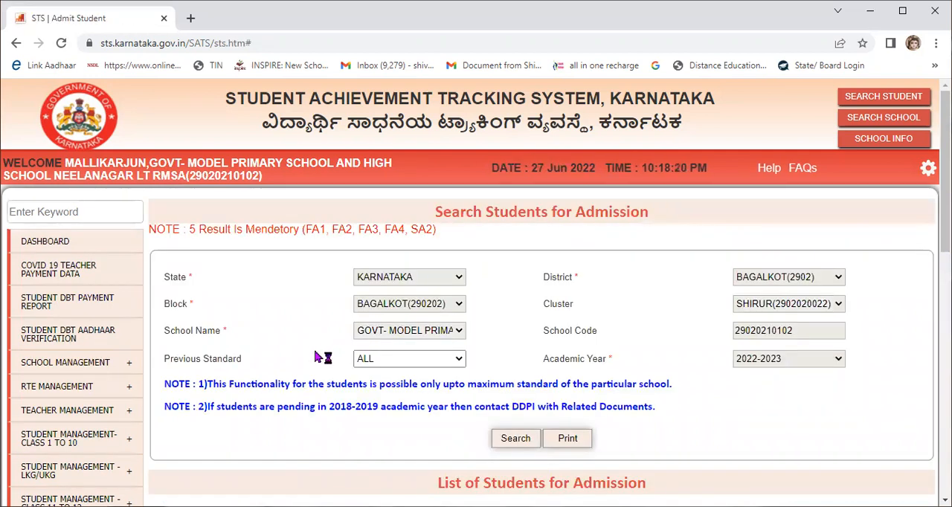
Step: Open the student promotion search page for classes 1 to 10
scroll(316, 348, down, 2)
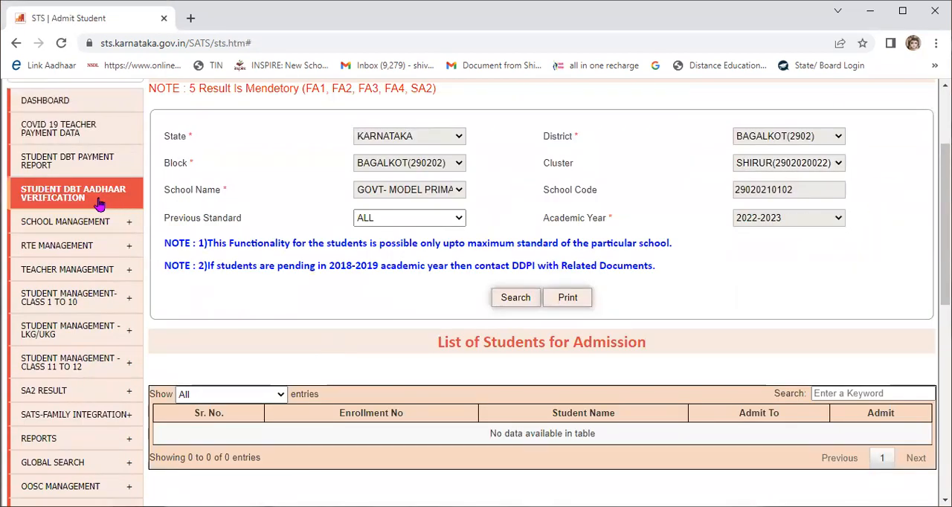
mouse_move(73, 217)
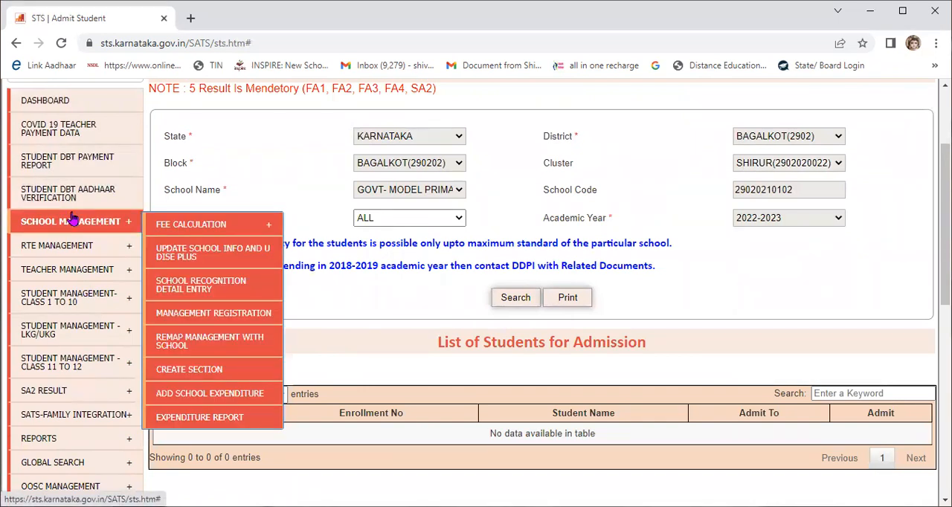
mouse_move(171, 234)
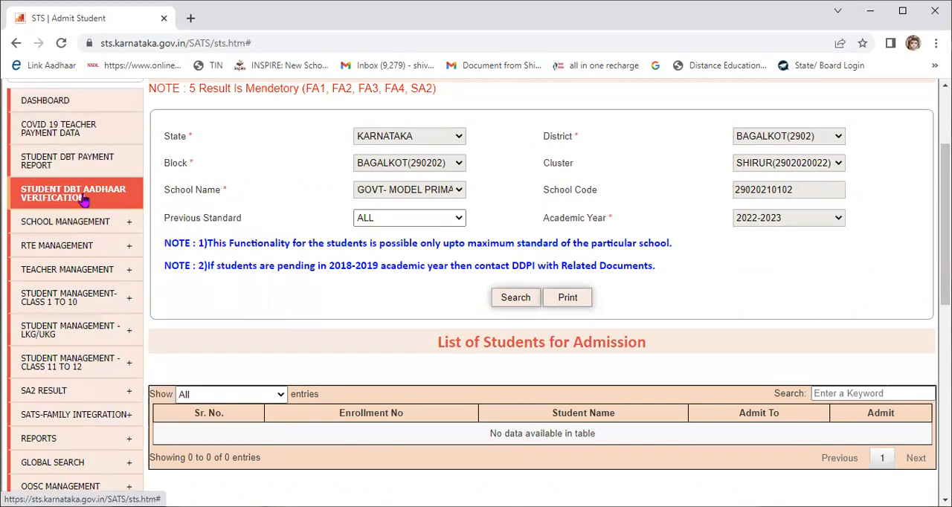
scroll(83, 232, up, 2)
scroll(78, 325, down, 1)
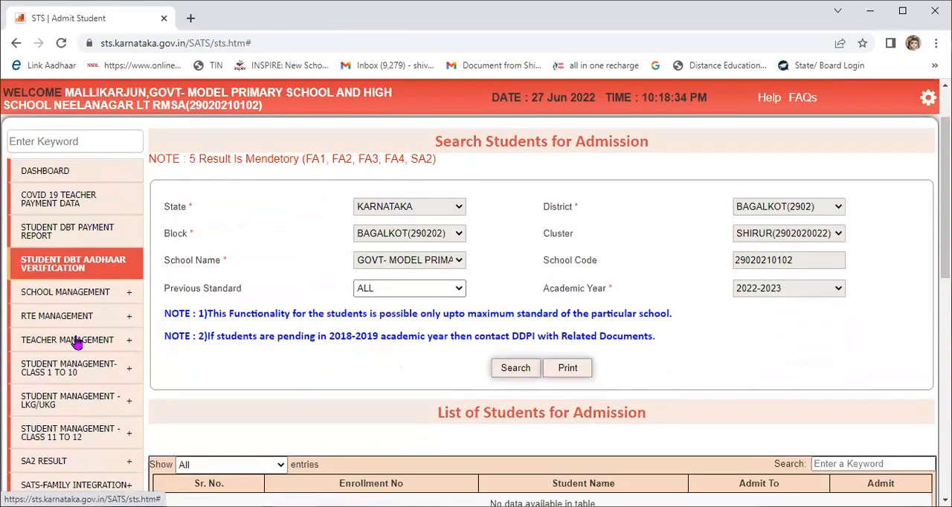
mouse_move(96, 376)
mouse_move(165, 375)
scroll(165, 375, down, 1)
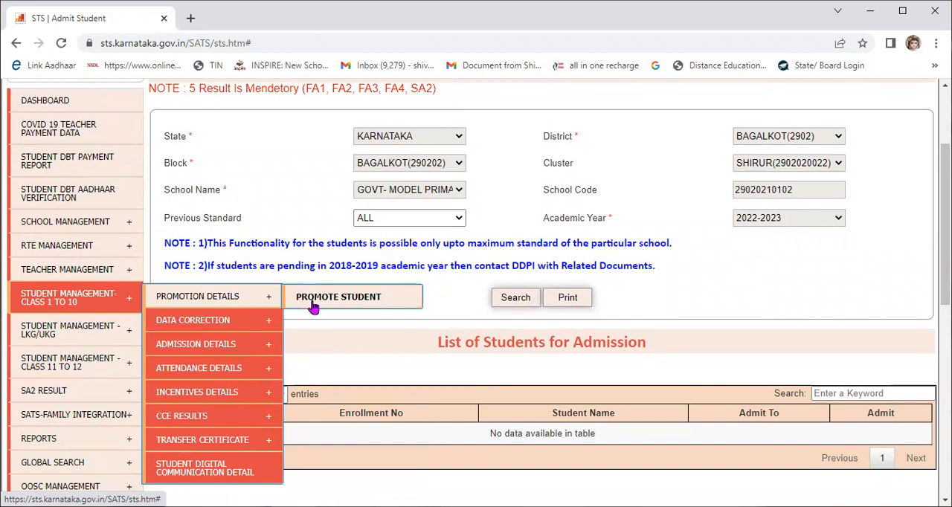
click(313, 306)
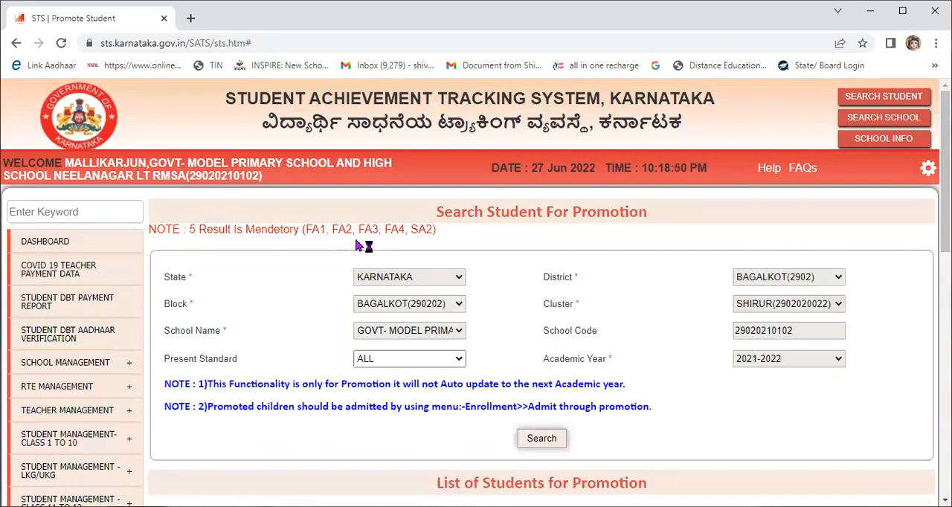
Step: Search for the promotion candidates of all present standards in the 2021-2022 academic year
scroll(361, 244, down, 2)
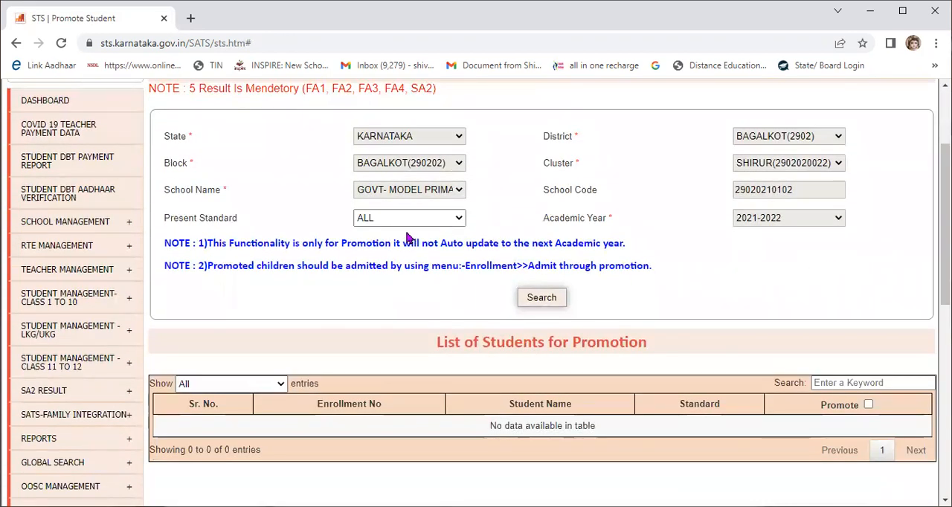
scroll(446, 223, down, 2)
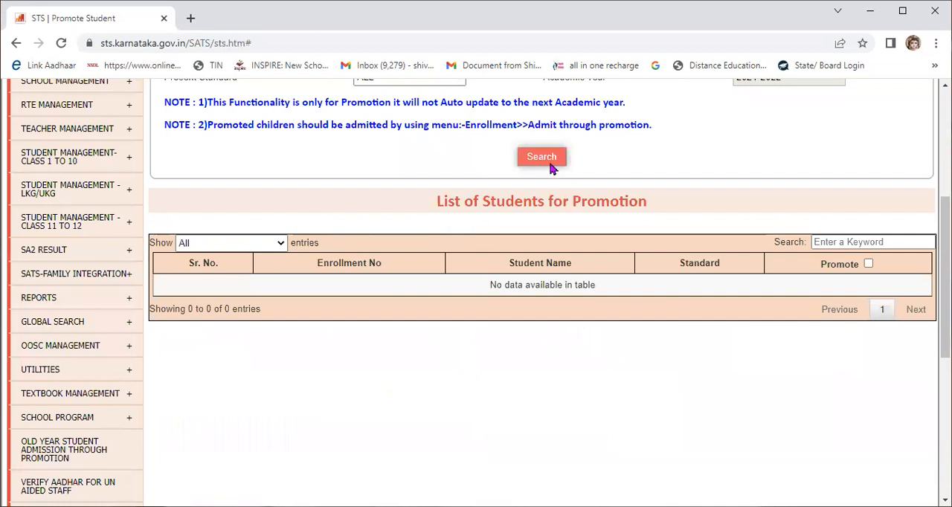
scroll(551, 199, up, 2)
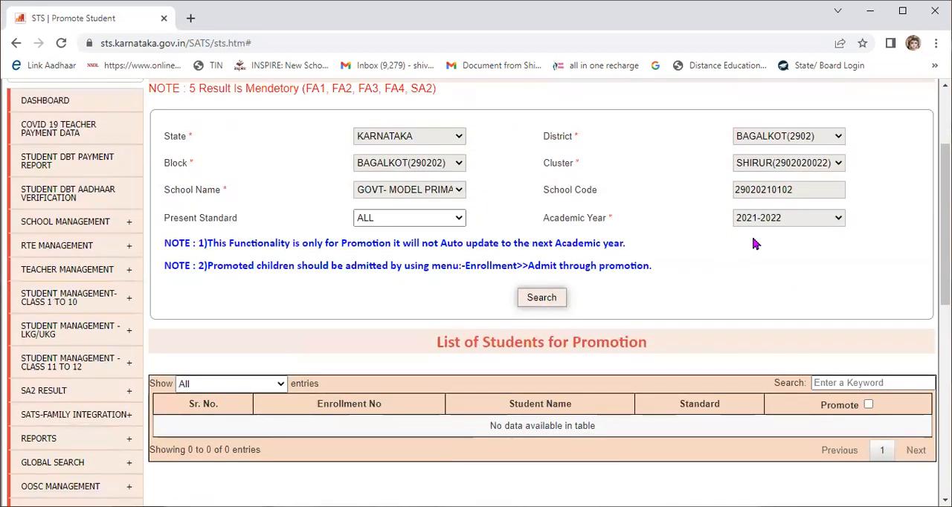
click(529, 299)
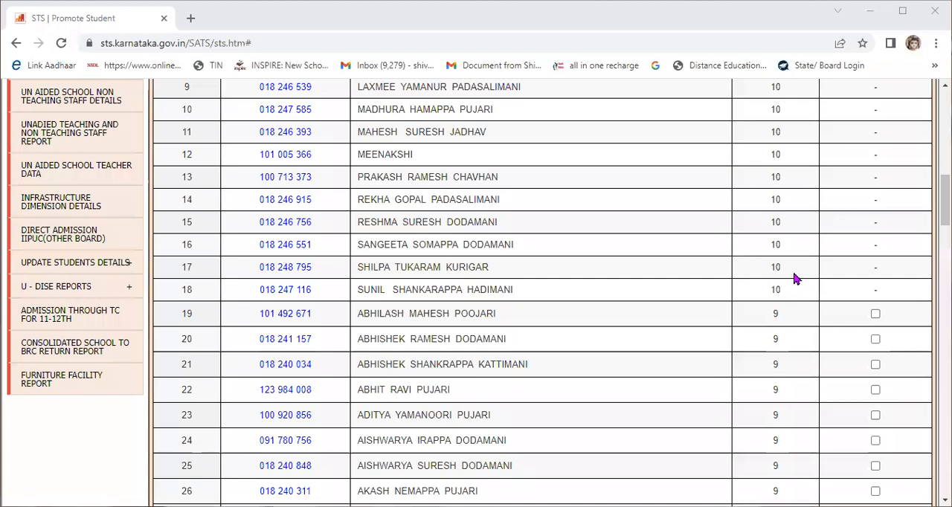
Step: Mark all eligible students in the promotion list for promotion and check the selection in the standard 9 rows
scroll(794, 278, up, 6)
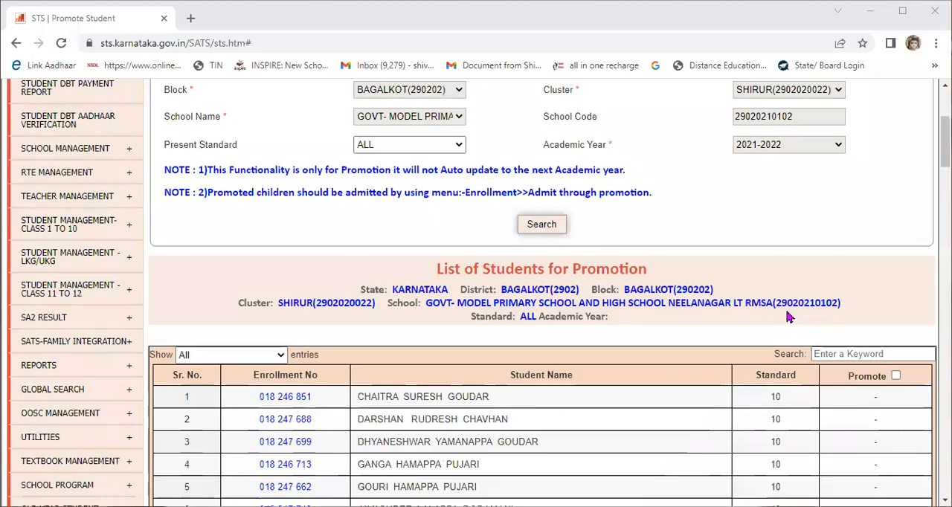
scroll(786, 315, down, 1)
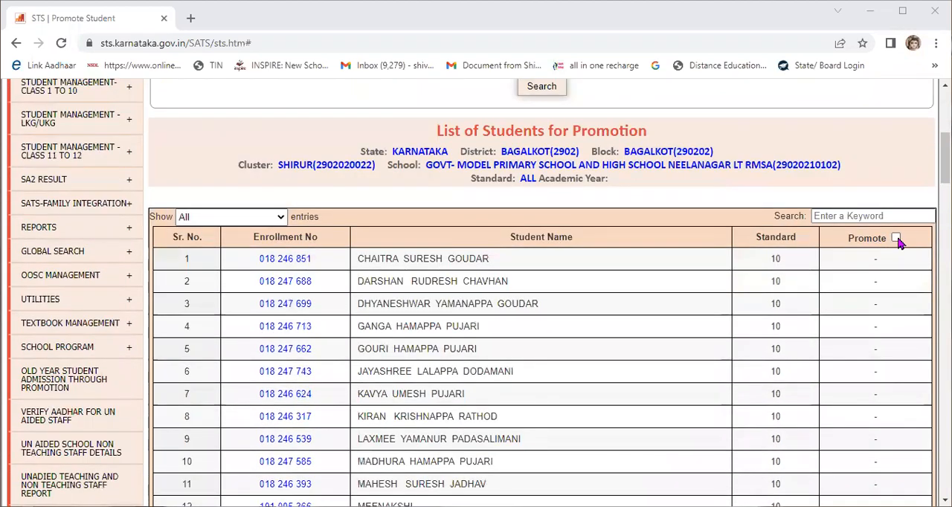
click(896, 239)
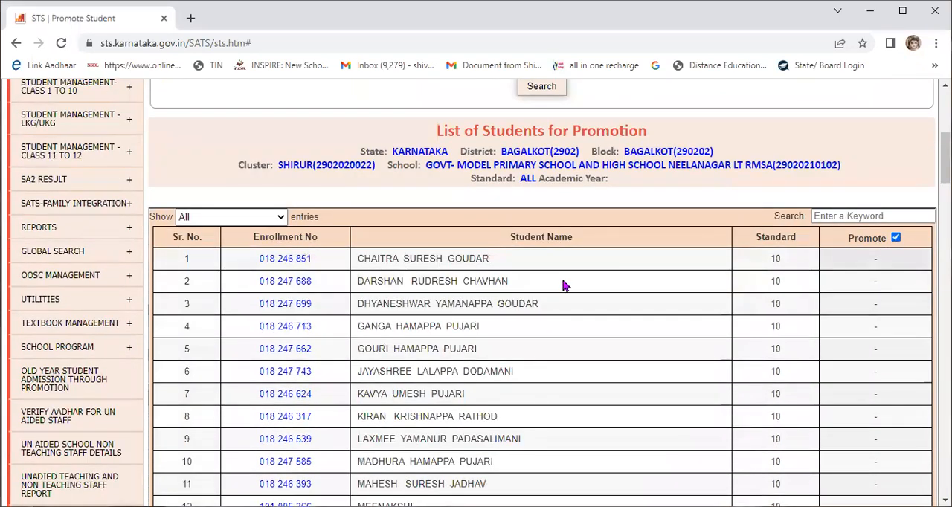
scroll(451, 299, down, 1)
scroll(521, 298, down, 3)
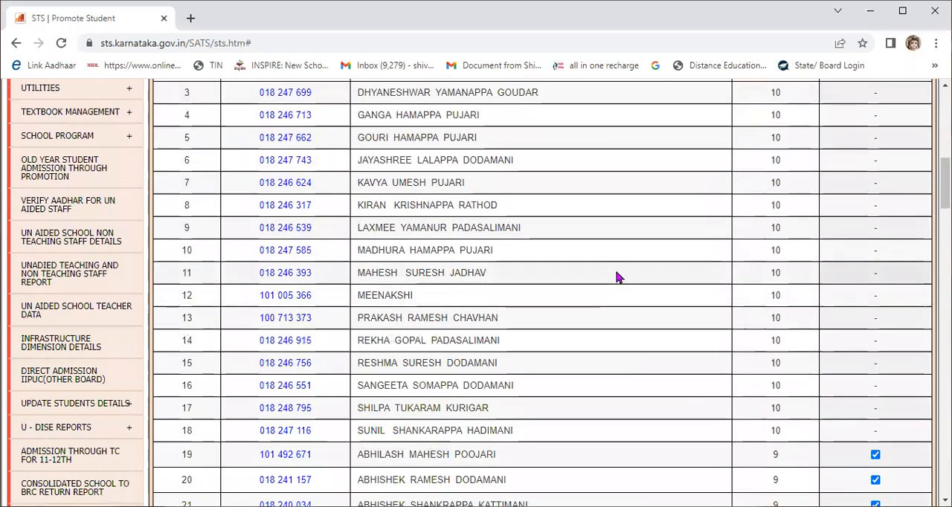
scroll(670, 253, down, 4)
scroll(774, 253, up, 1)
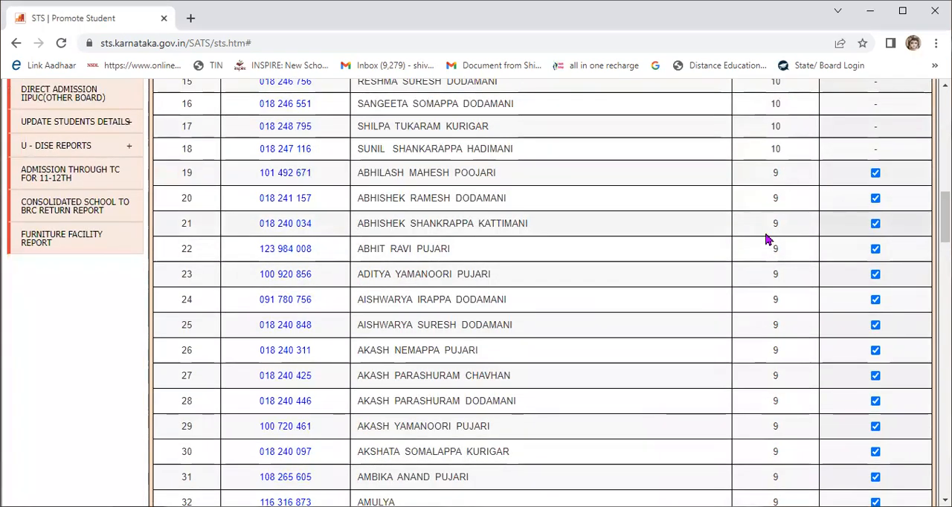
Step: Submit the promotion of the marked standard 9 students, confirm the submission and check its outcome
scroll(769, 240, down, 3)
scroll(792, 216, down, 18)
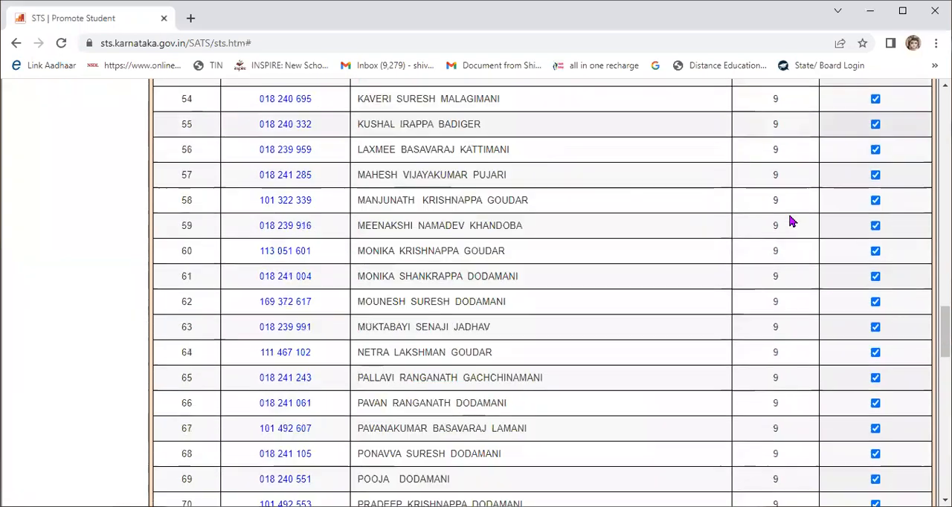
scroll(793, 231, down, 8)
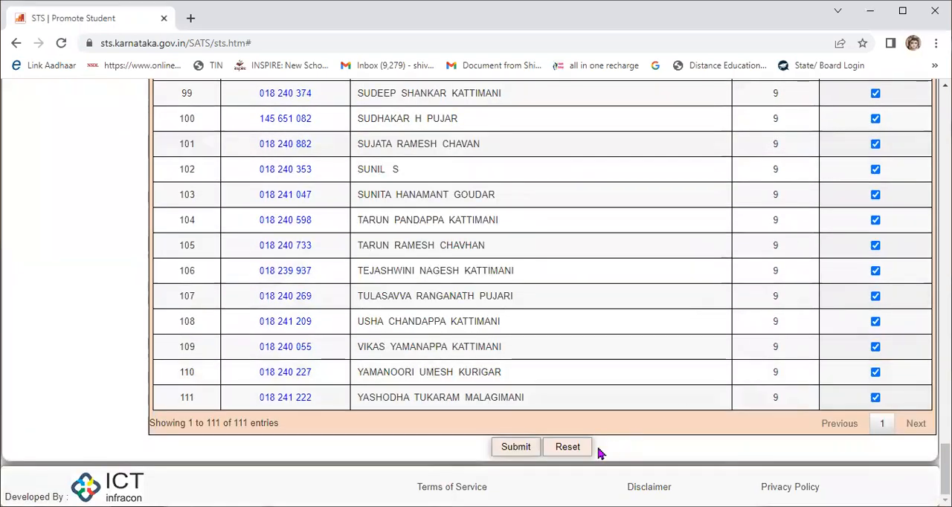
click(513, 449)
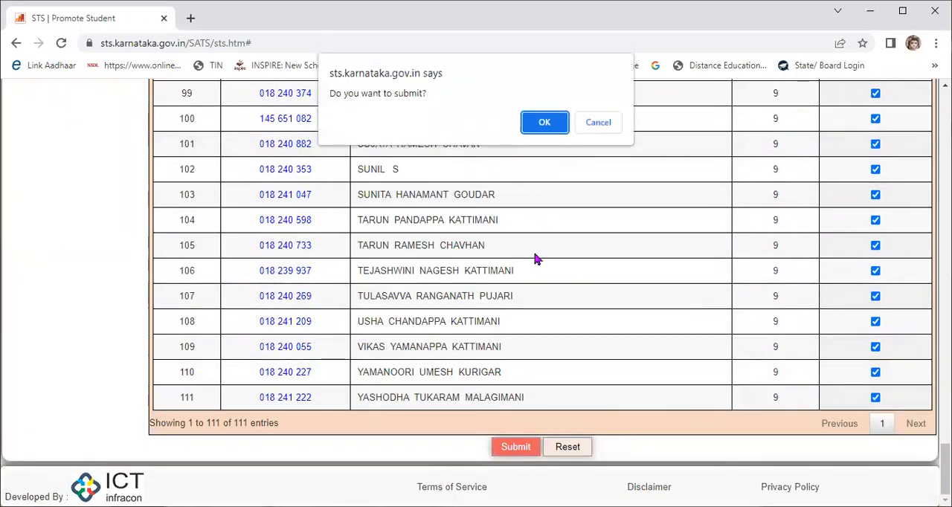
click(541, 125)
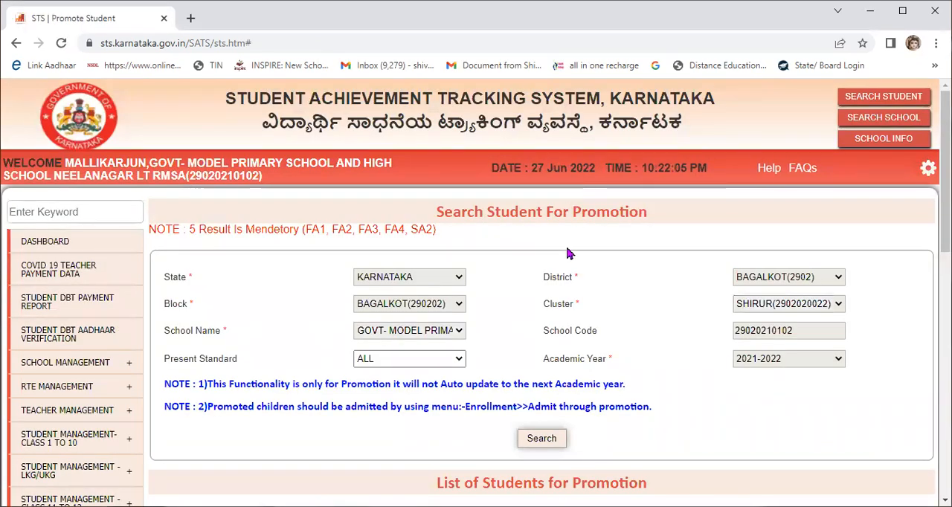
scroll(568, 253, down, 4)
scroll(568, 253, up, 4)
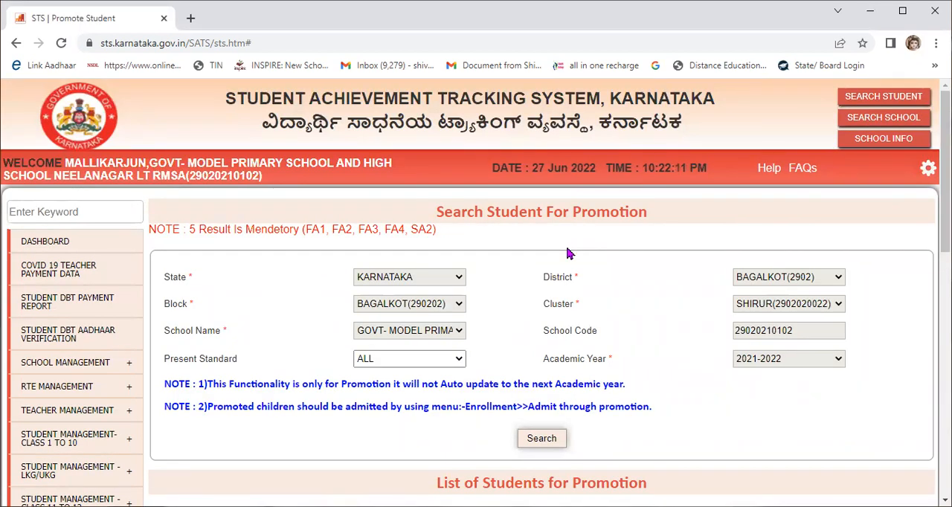
scroll(568, 254, down, 1)
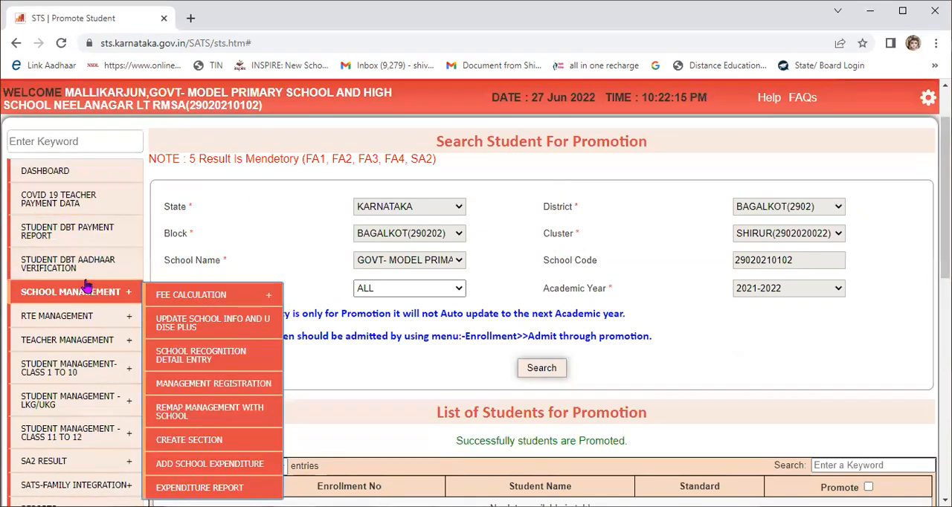
Step: Open the Admission Through Promotion page under the class 1 to 10 admission details
mouse_move(94, 298)
scroll(95, 304, down, 1)
scroll(94, 304, down, 2)
mouse_move(130, 231)
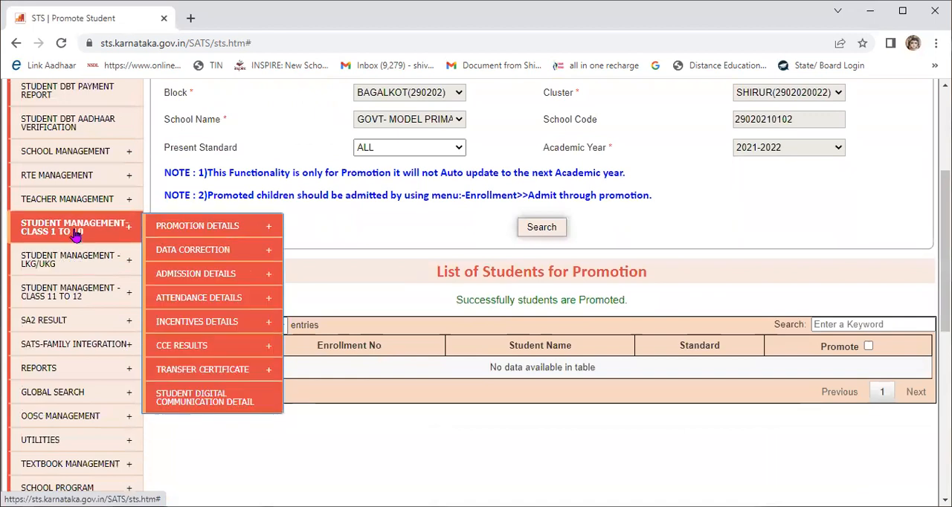
mouse_move(201, 277)
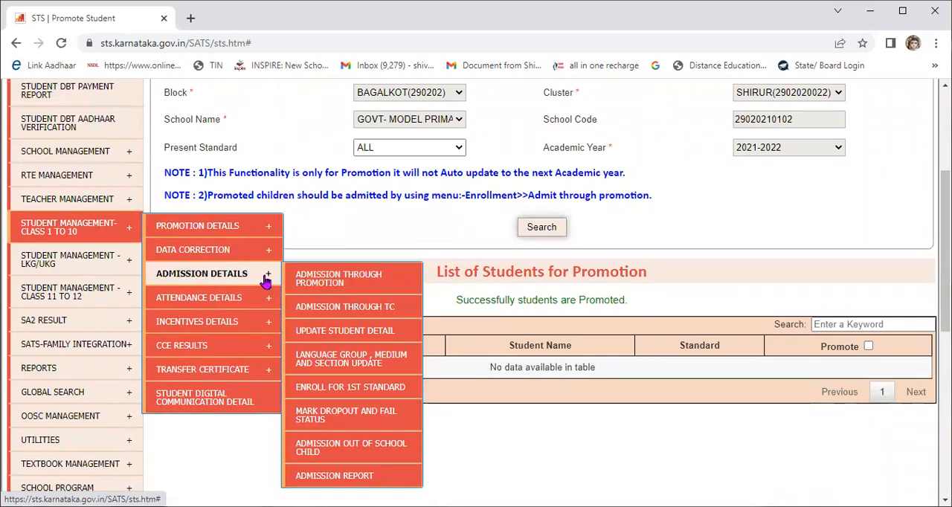
click(316, 278)
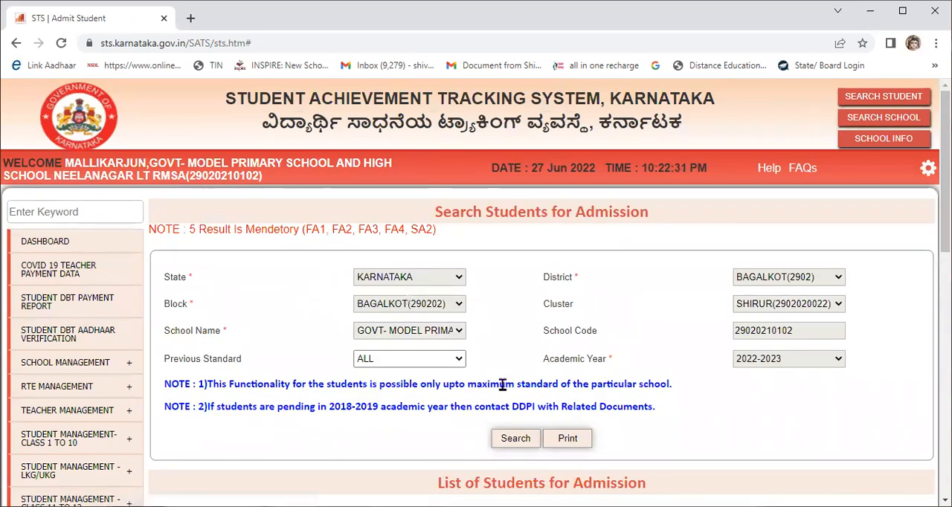
Step: Search for the students to admit in academic year 2022-2023 whose previous standard is 9
scroll(502, 363, down, 5)
scroll(501, 365, up, 4)
scroll(450, 324, up, 1)
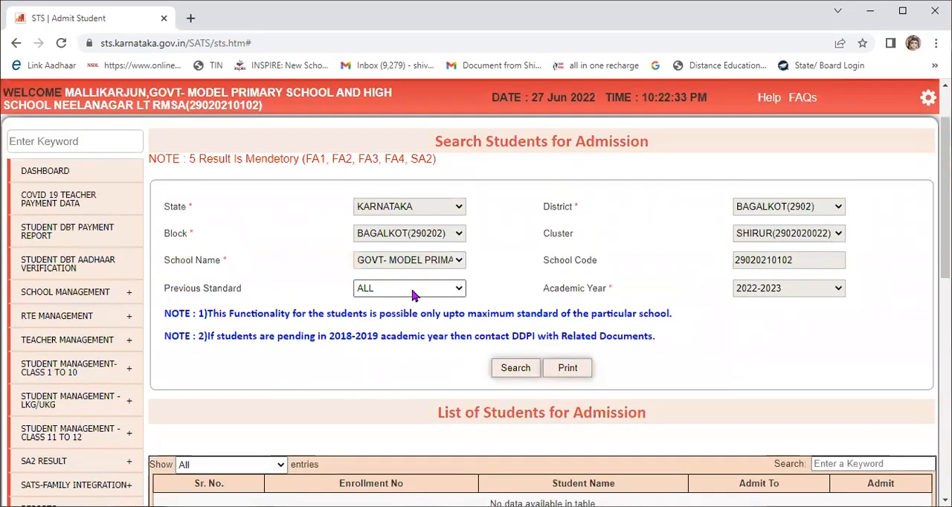
click(412, 290)
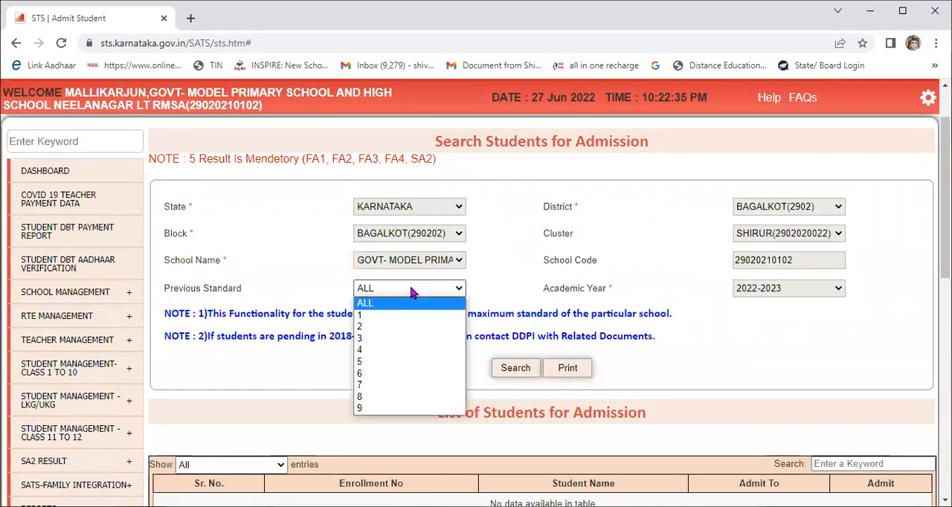
click(385, 409)
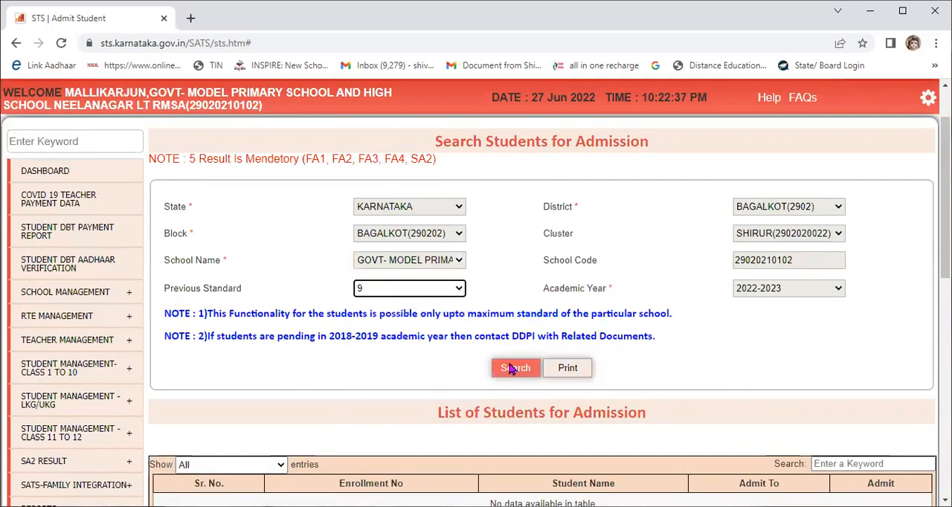
click(515, 368)
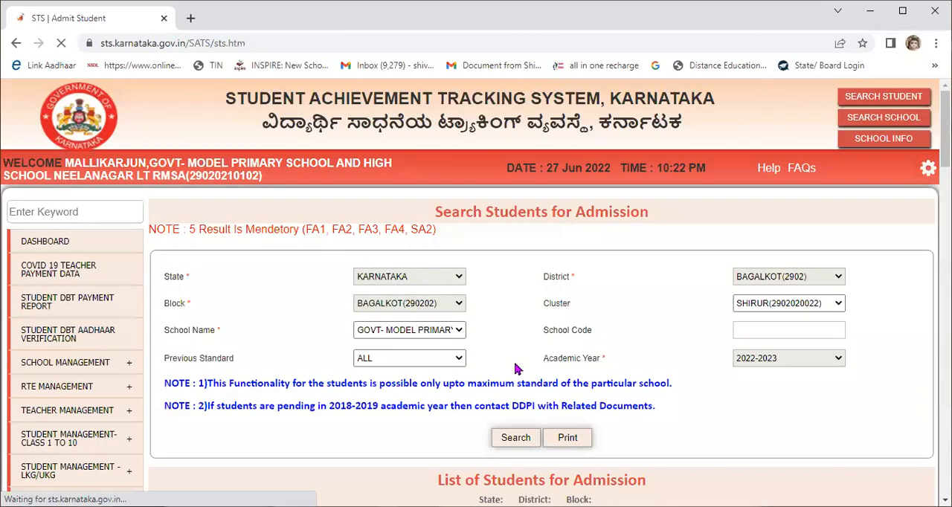
Step: Look through the list of students for admission to standard 10 and open the first student's admission form
scroll(551, 331, down, 10)
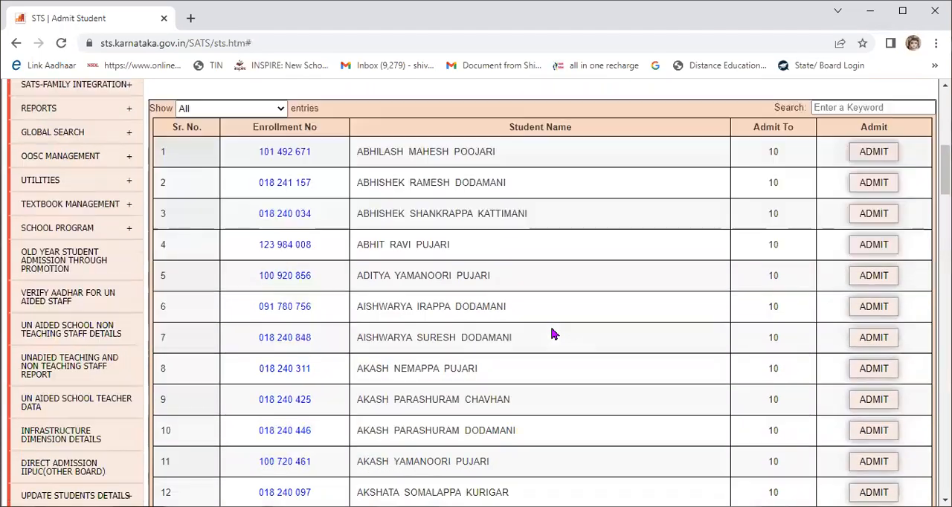
scroll(552, 333, down, 18)
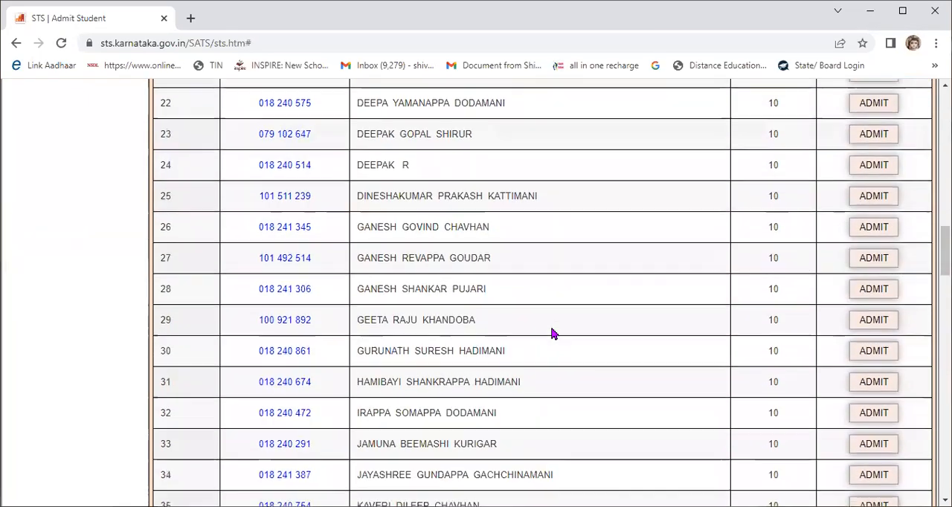
scroll(552, 325, down, 12)
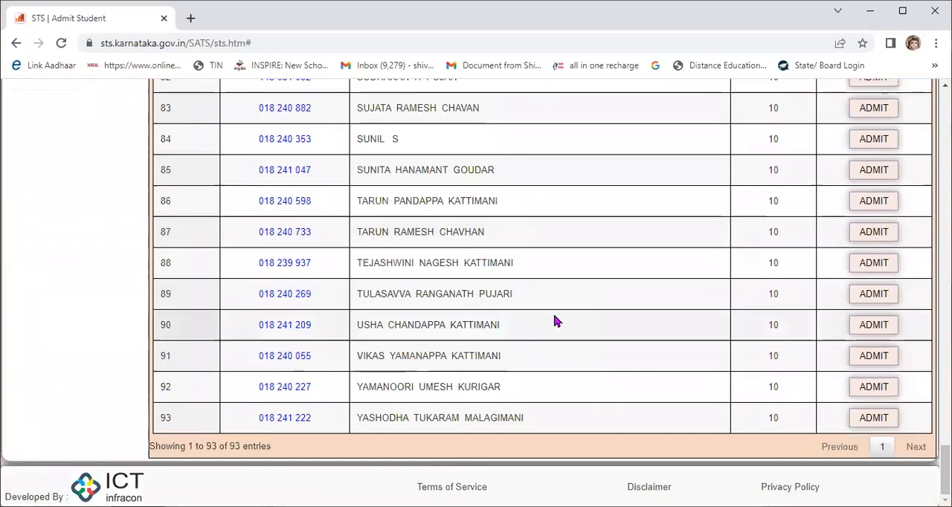
scroll(555, 320, up, 4)
scroll(559, 320, up, 20)
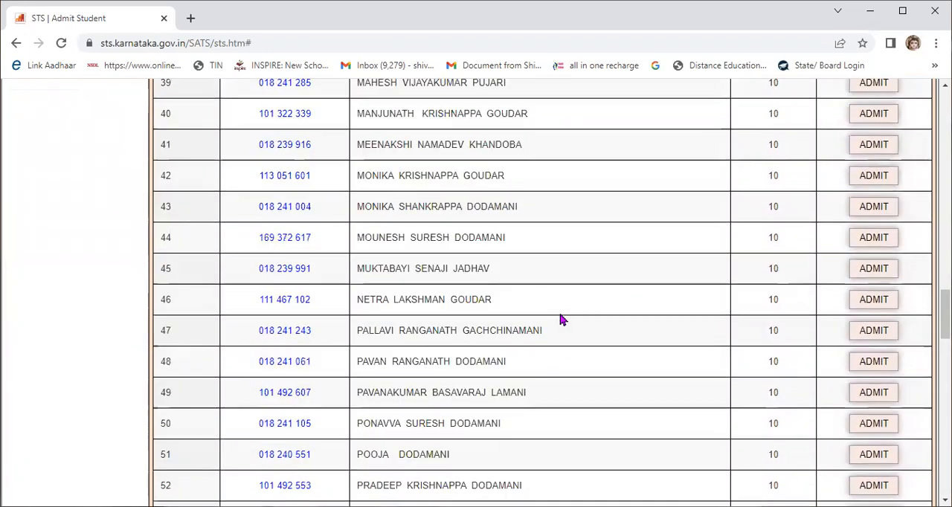
scroll(563, 317, up, 4)
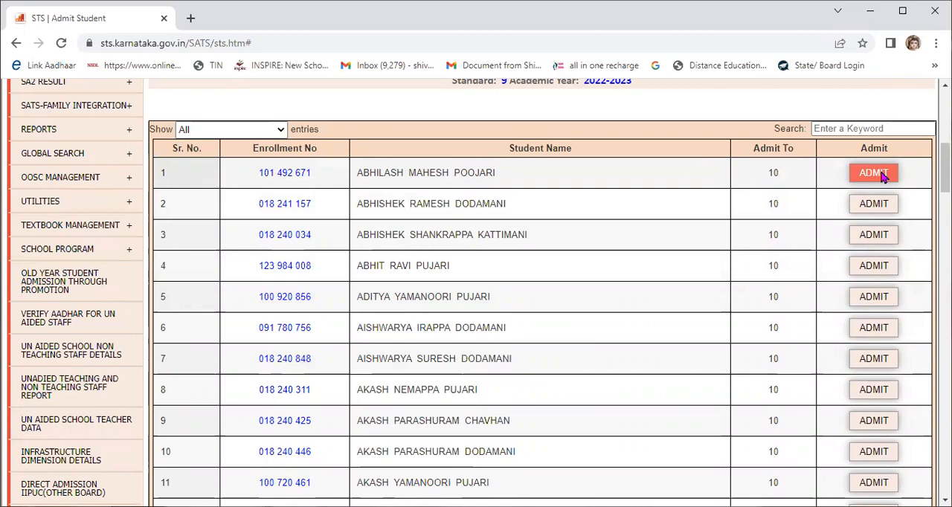
scroll(874, 223, up, 1)
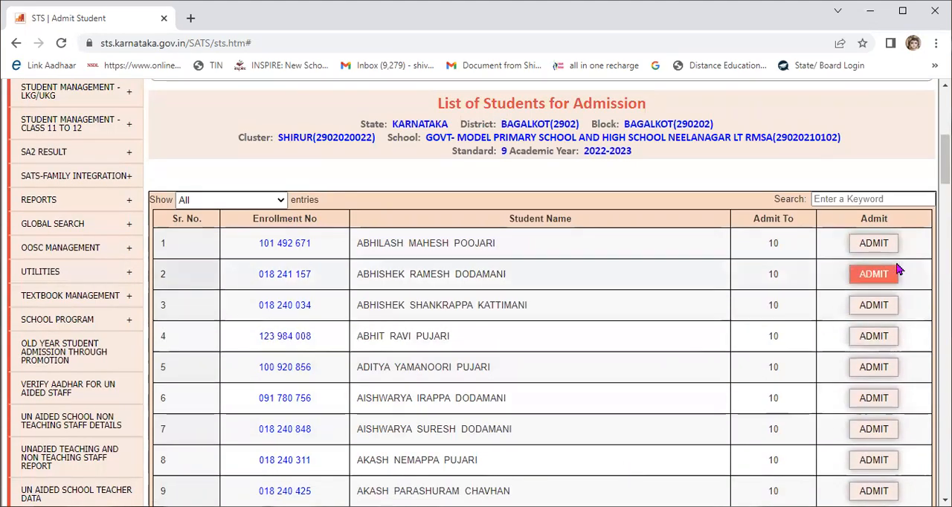
click(877, 245)
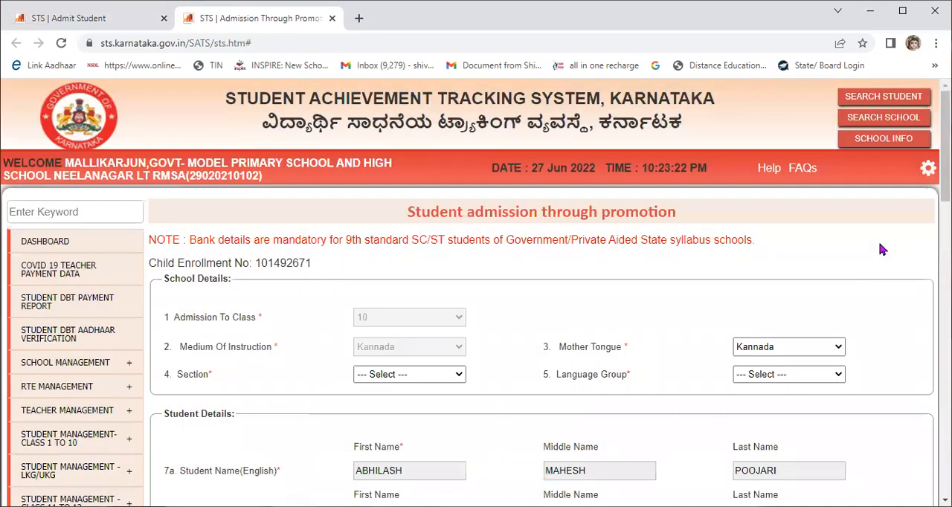
Step: Assign the student to section A and choose the language group in the school details
scroll(465, 357, down, 1)
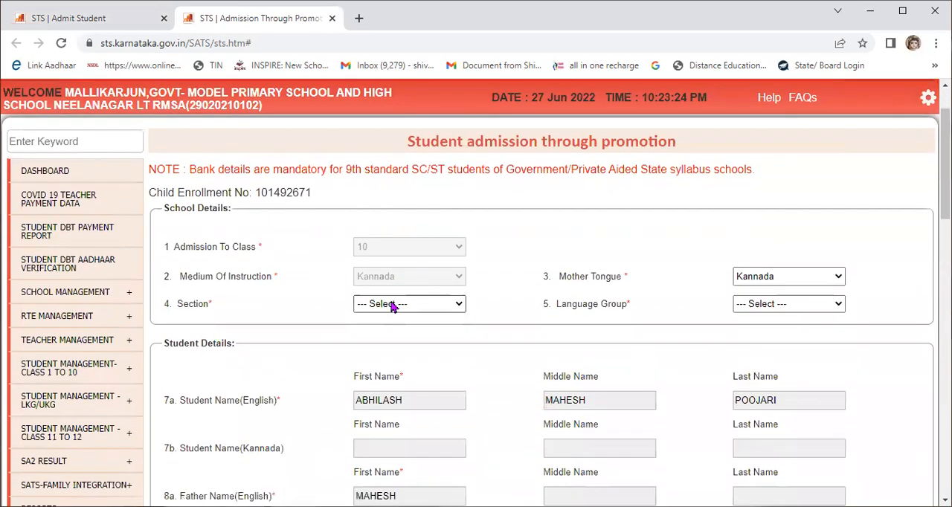
click(393, 306)
click(381, 333)
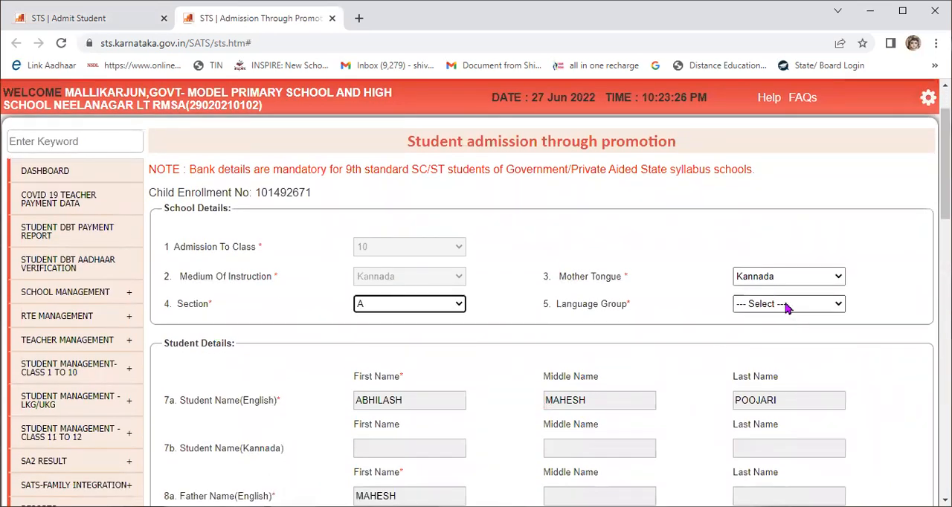
click(787, 307)
click(787, 344)
Step: Review the student, bank and contact details, submit the admission form and accept the age notice and the submission
scroll(781, 344, down, 7)
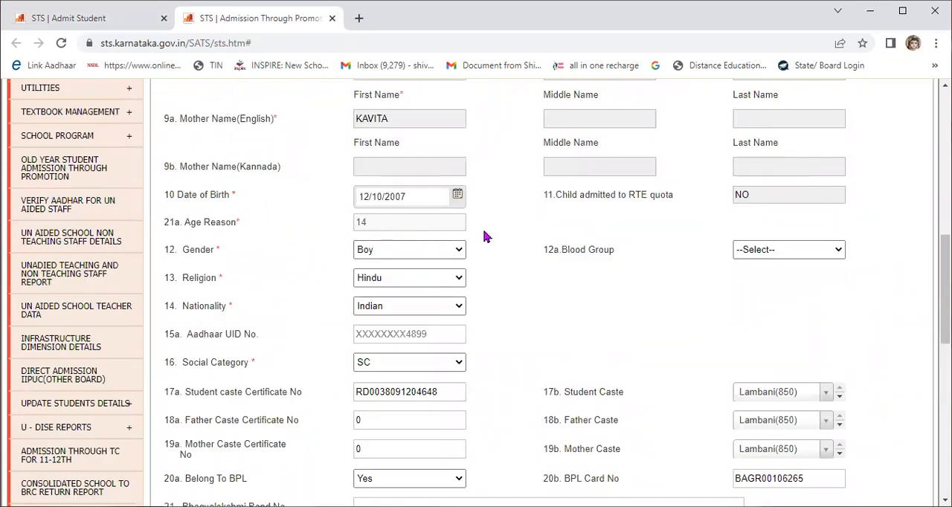
scroll(480, 327, down, 3)
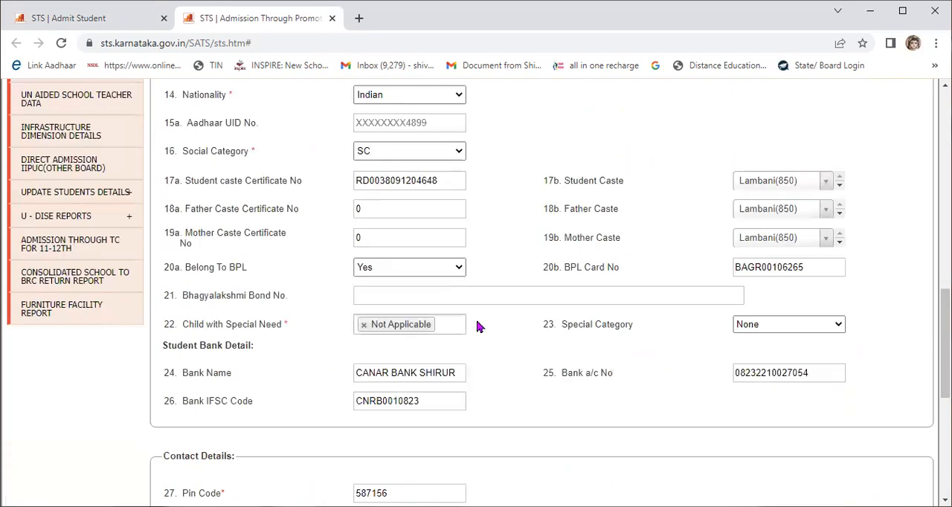
scroll(480, 321, down, 4)
scroll(506, 350, down, 2)
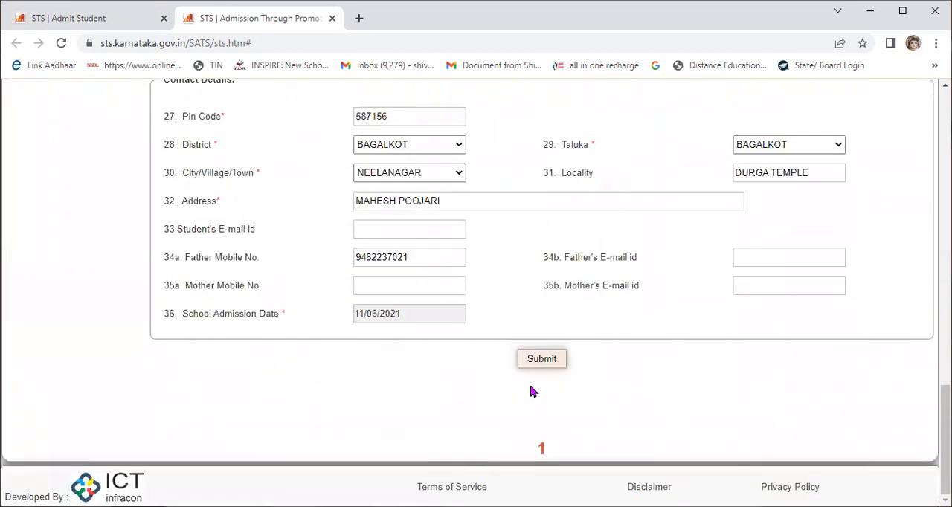
click(538, 357)
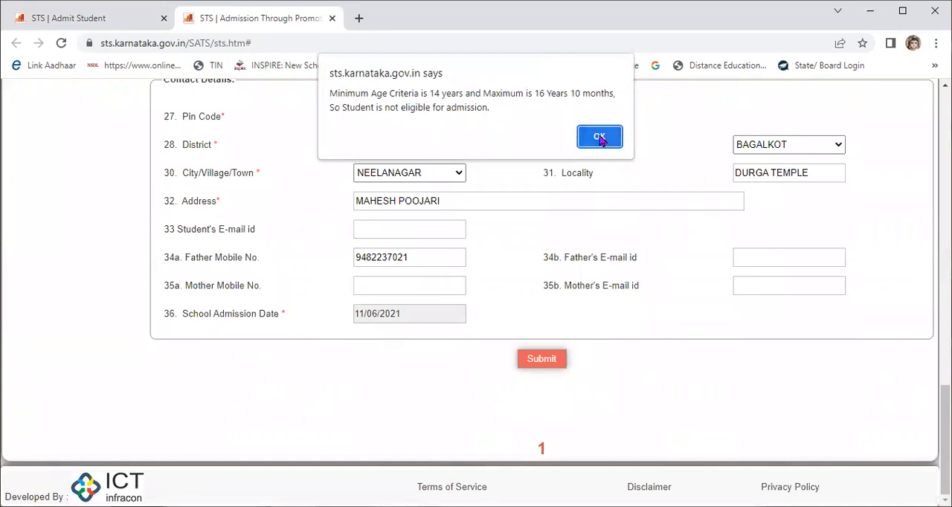
click(599, 138)
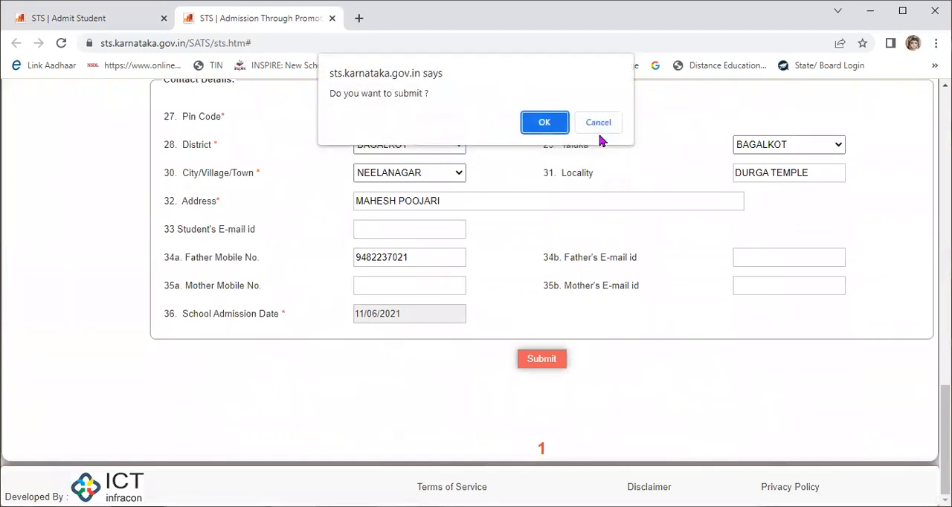
click(536, 120)
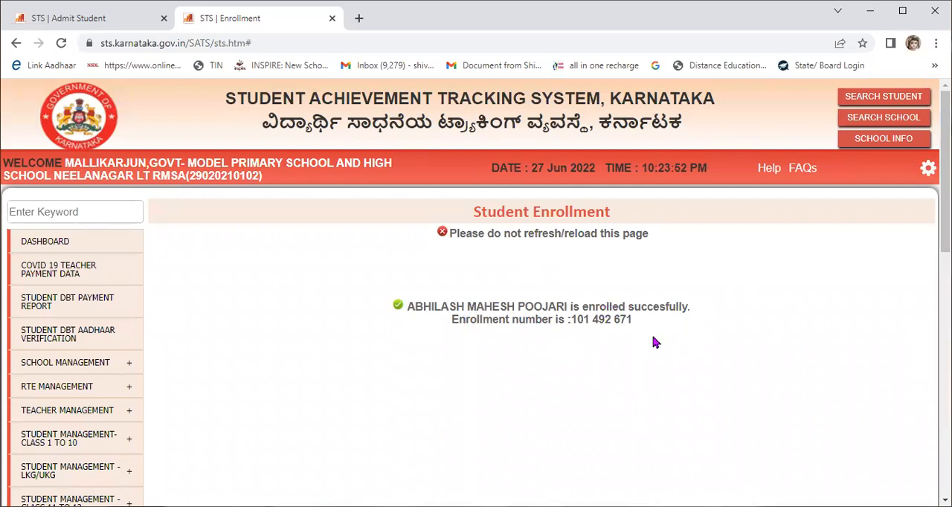
Step: Open the school dashboard and examine the 2022-2023 enrollment and pending student figures for each standard
scroll(654, 344, down, 2)
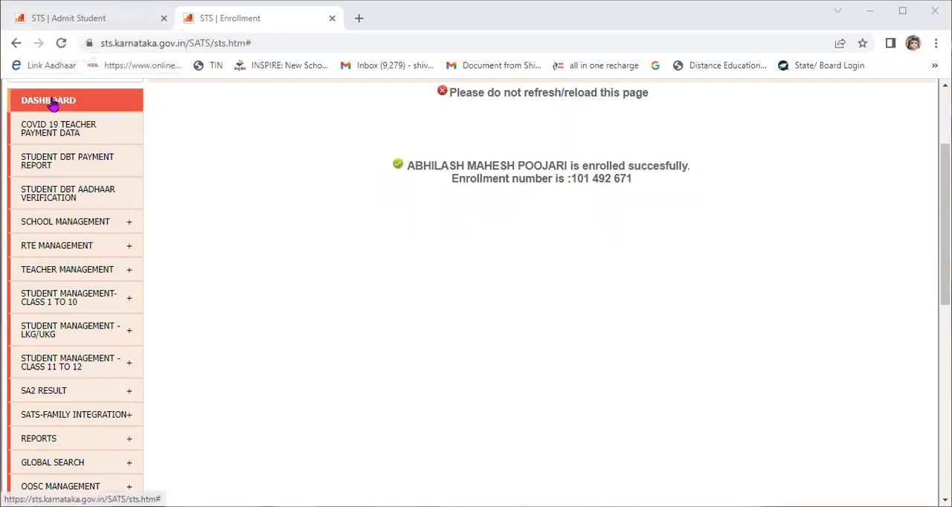
click(52, 104)
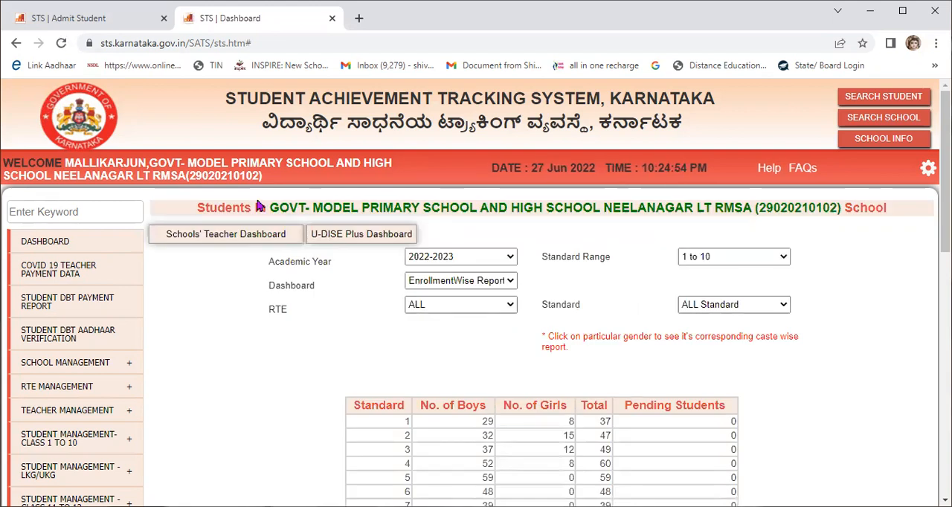
scroll(615, 280, down, 3)
scroll(620, 288, down, 1)
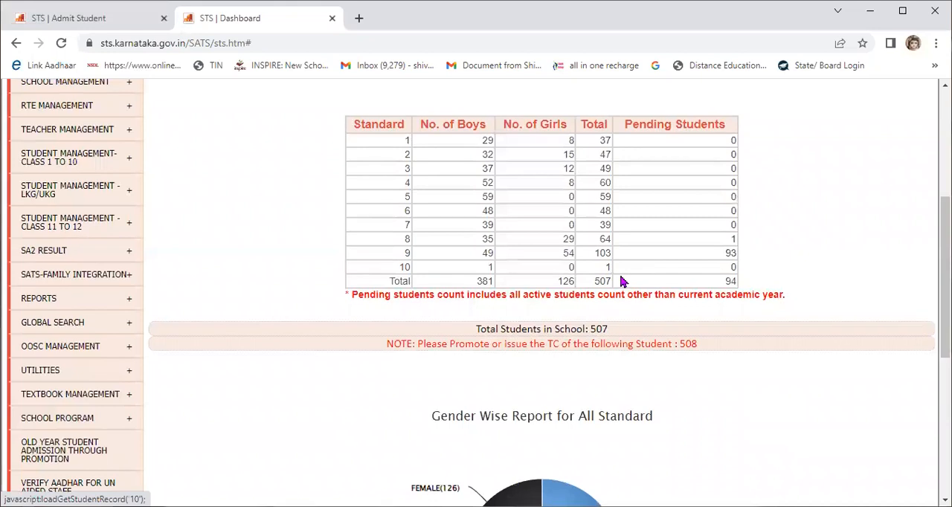
scroll(617, 273, up, 3)
scroll(621, 281, down, 1)
Step: Open the student selection page for result entry under the class 1 to 10 CCE results
mouse_move(81, 214)
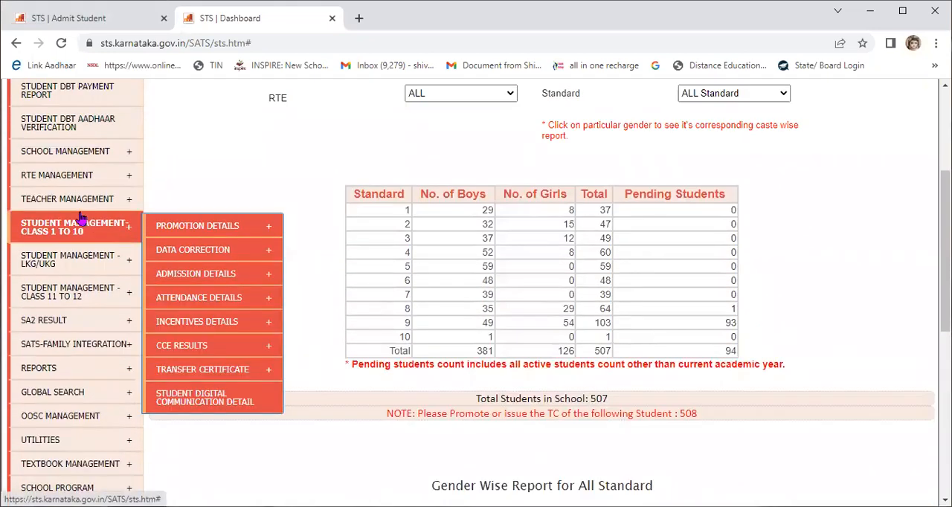
mouse_move(197, 235)
mouse_move(212, 354)
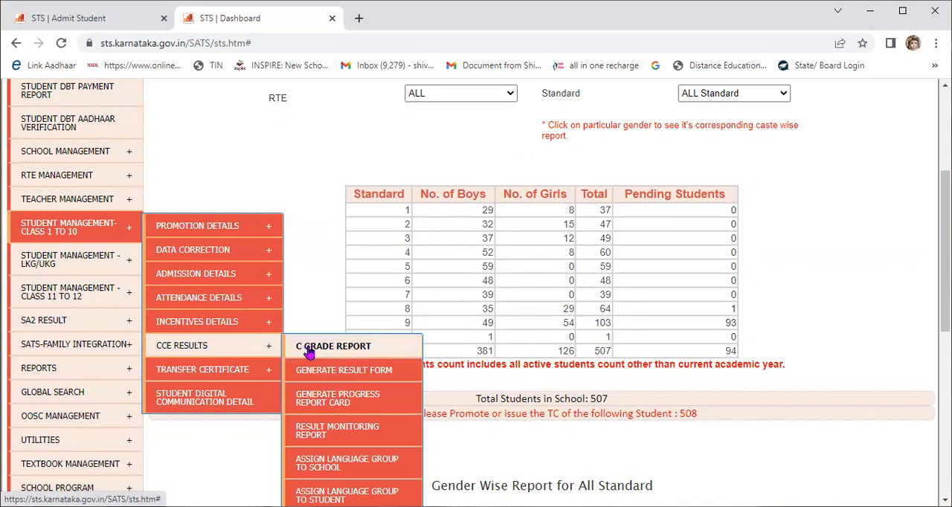
click(326, 371)
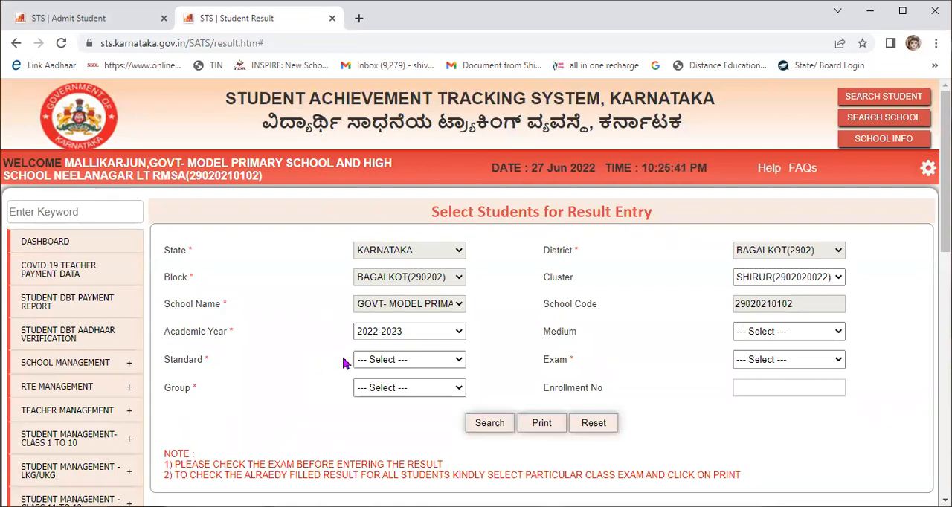
scroll(320, 309, down, 2)
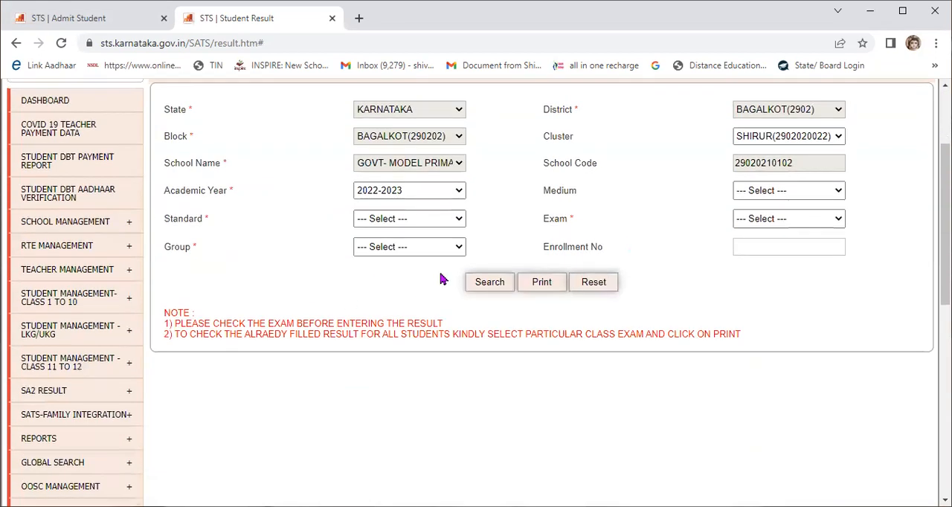
Step: Search for the standard 10 Kannada-medium students for FA1 result entry with the language group KM_Kan_Eng_Hin
click(398, 218)
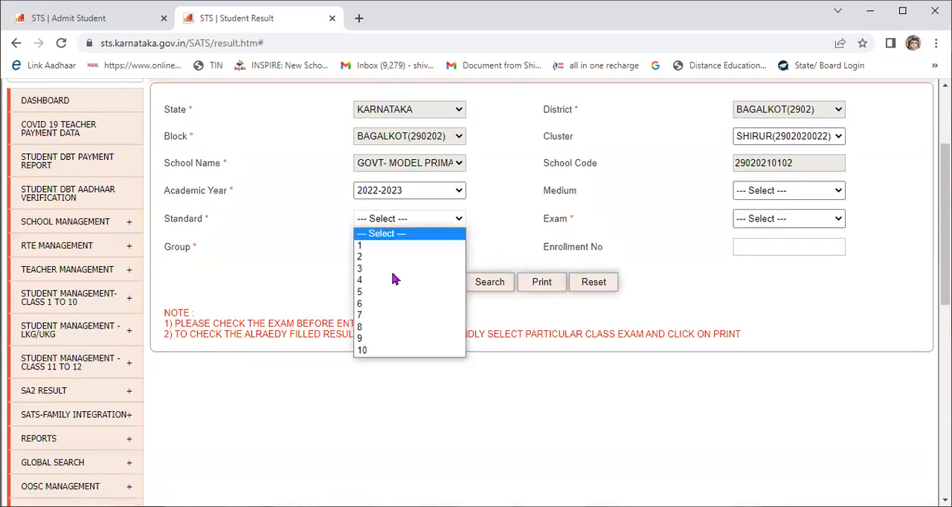
click(382, 352)
click(792, 192)
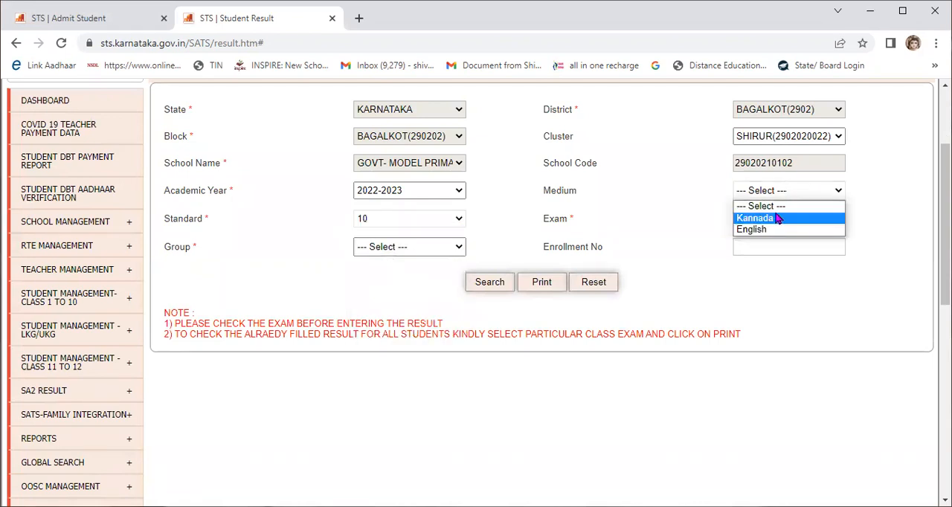
click(778, 217)
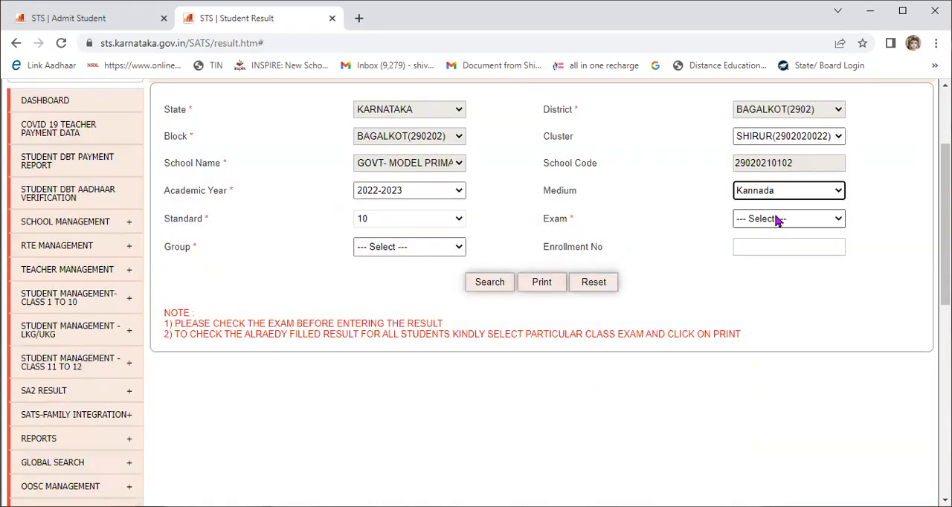
click(778, 219)
click(780, 249)
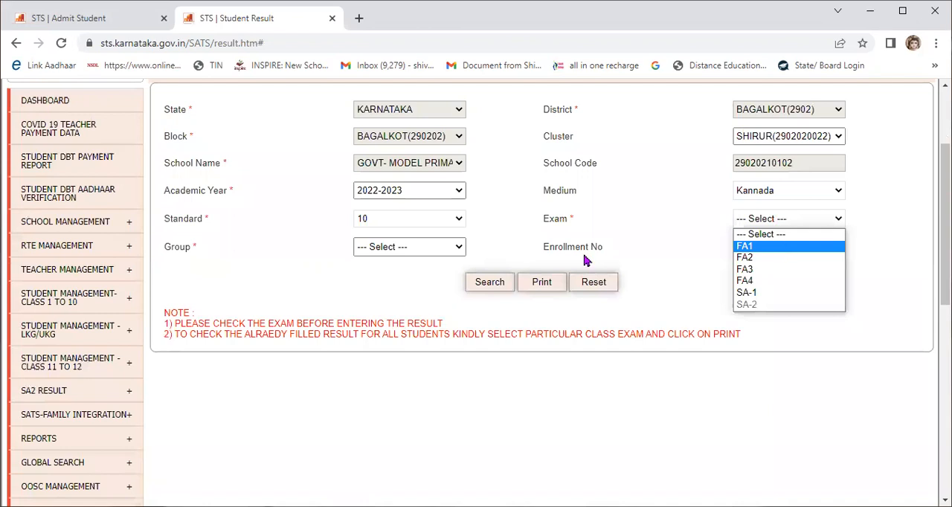
click(385, 249)
click(408, 286)
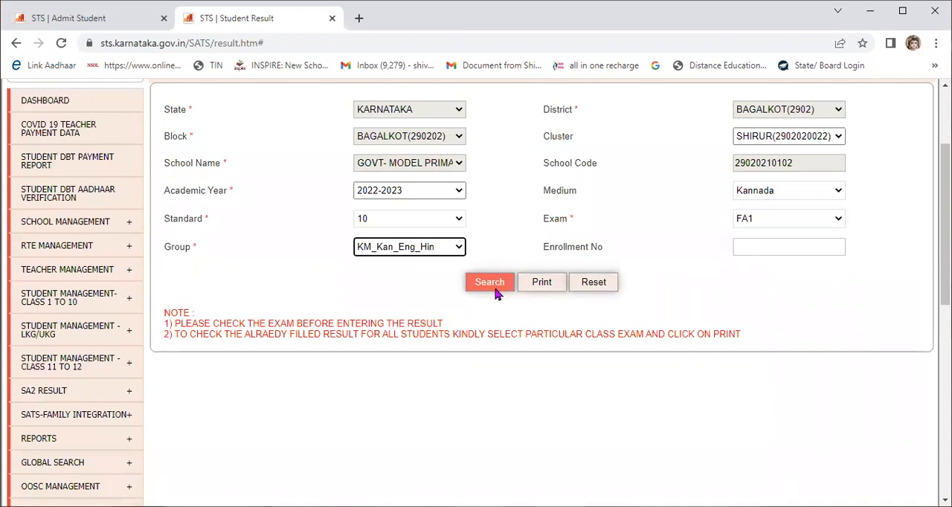
click(490, 286)
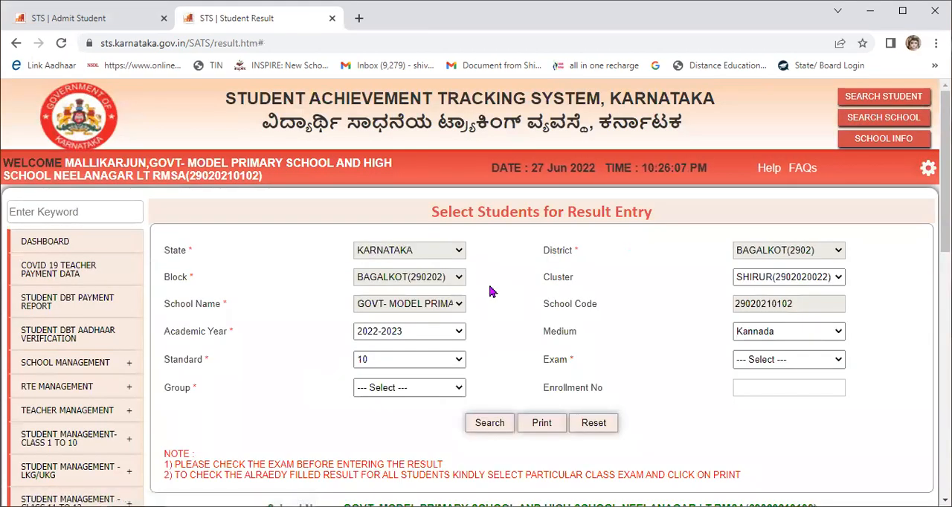
Step: Examine the students and subjects listed for FA1 result entry and return to the Admit Student list
scroll(464, 308, down, 3)
scroll(498, 309, down, 4)
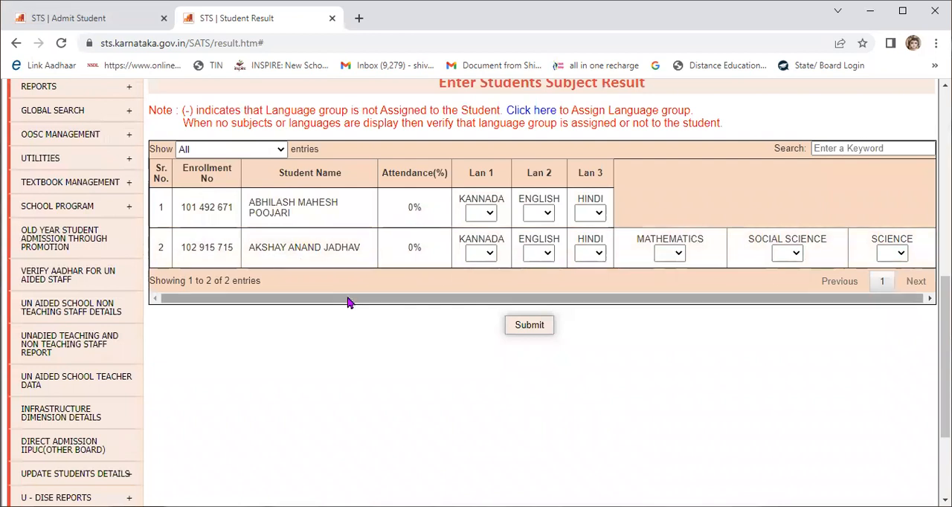
scroll(346, 303, up, 1)
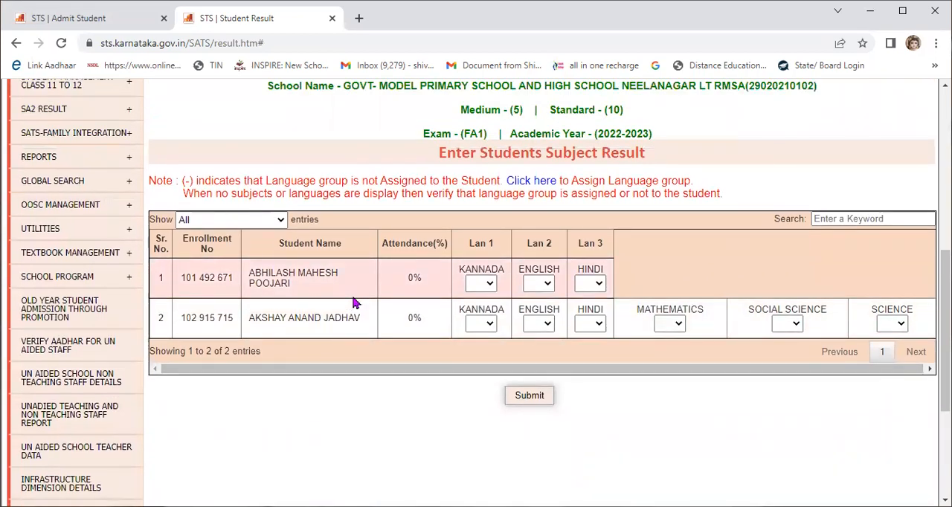
click(88, 20)
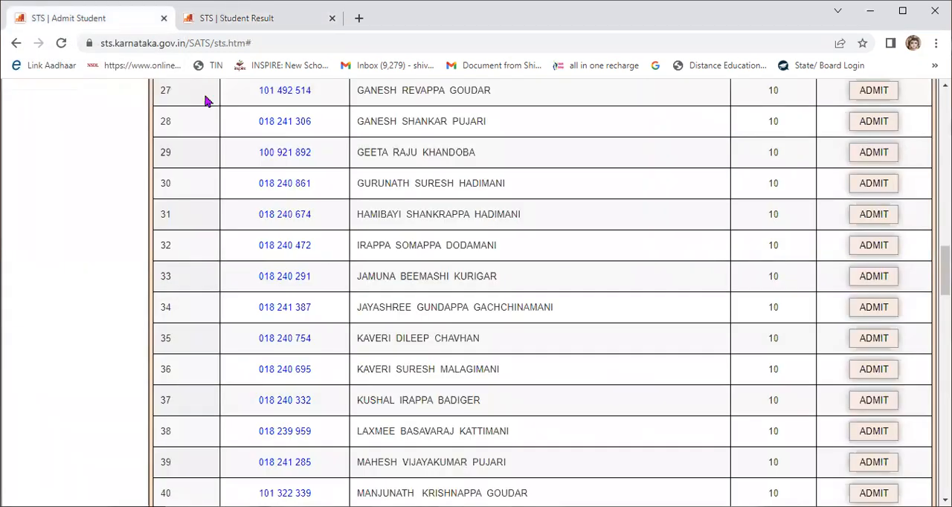